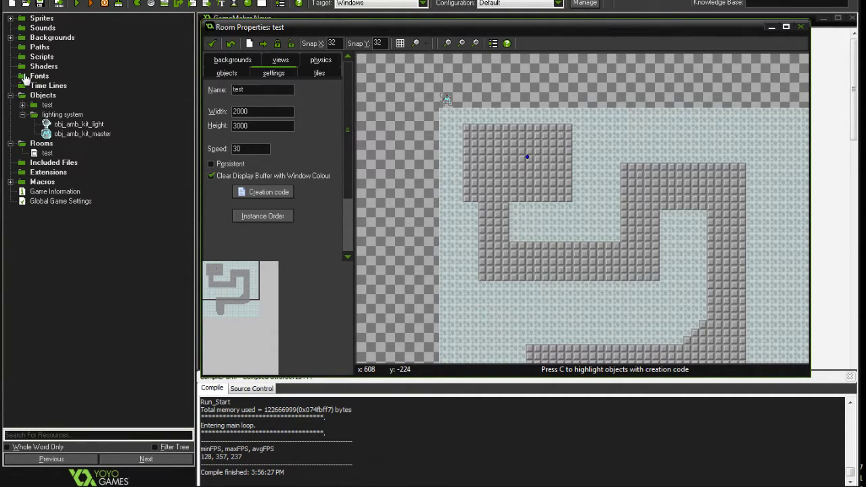
# Open the properties of obj_amb_kit_light and obj_amb_kit_master and arrange both windows so their events are visible
pyautogui.click(96, 138)
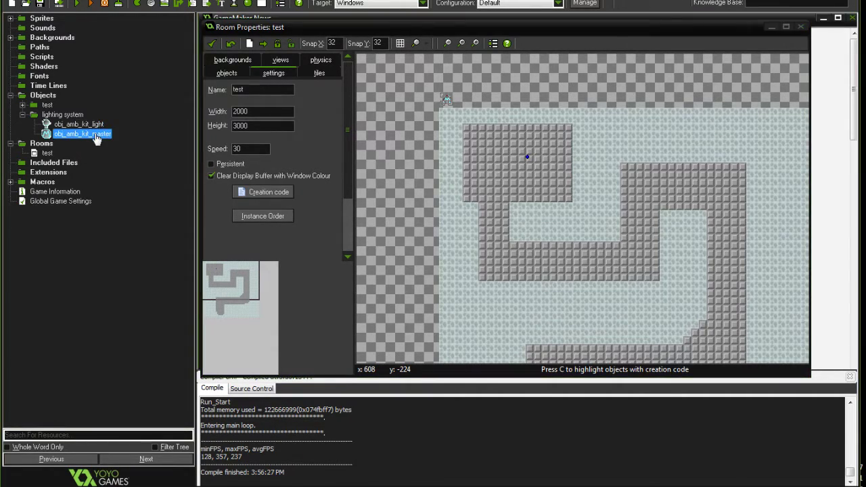
pyautogui.click(90, 126)
pyautogui.doubleClick(90, 126)
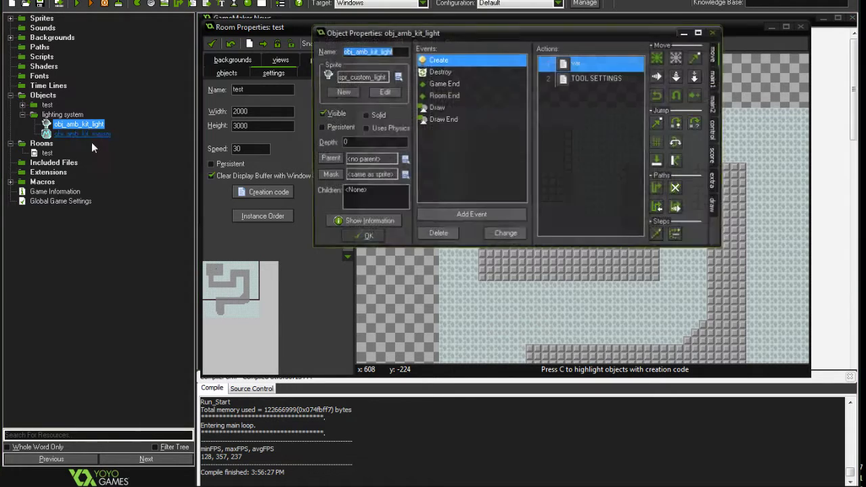
pyautogui.doubleClick(84, 133)
pyautogui.moveTo(488, 224); pyautogui.dragTo(413, 256)
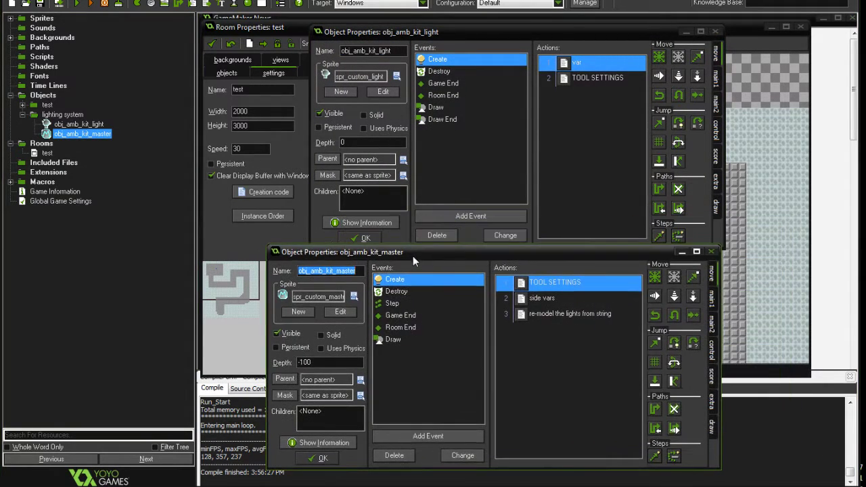
# Review the Destroy, Game End and Room End events of obj_amb_kit_master, including the CLEAR FROM MEMORY action, and close its properties
pyautogui.click(396, 292)
pyautogui.click(401, 316)
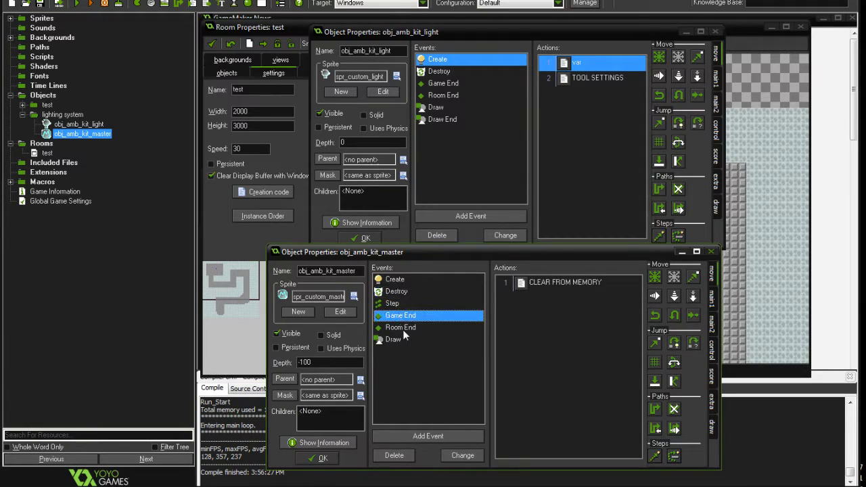
pyautogui.click(403, 327)
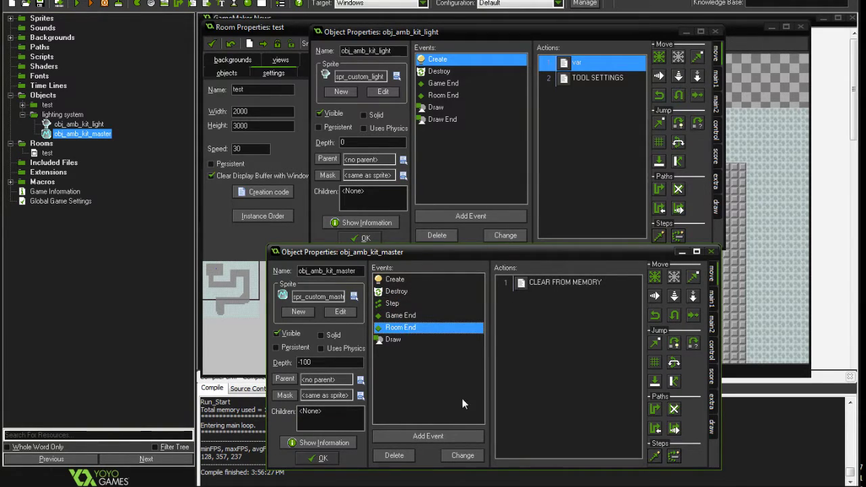
pyautogui.click(521, 284)
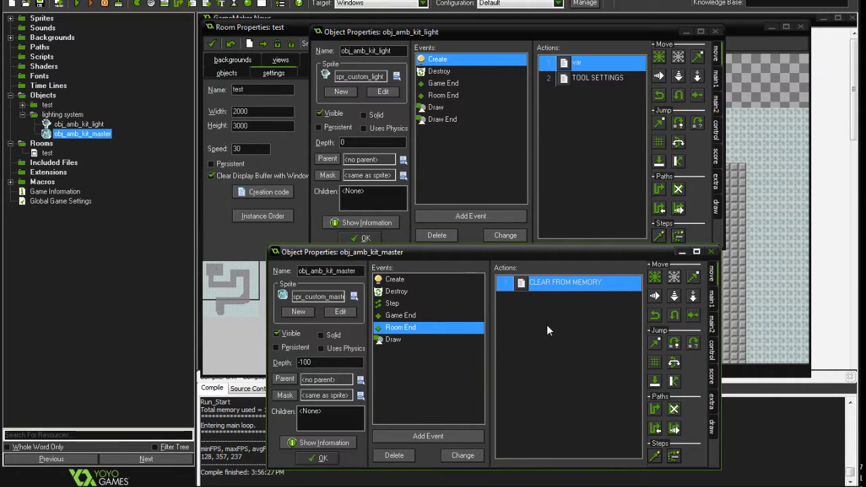
pyautogui.moveTo(537, 284)
pyautogui.click(429, 315)
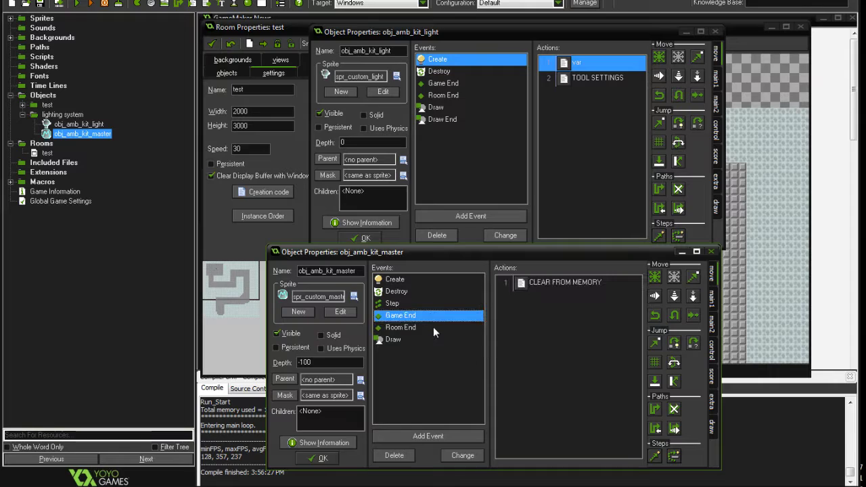
pyautogui.click(432, 327)
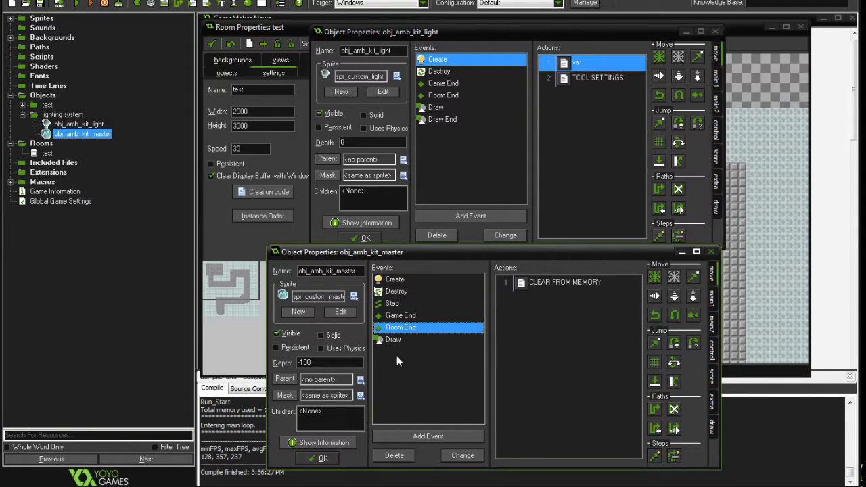
pyautogui.click(322, 459)
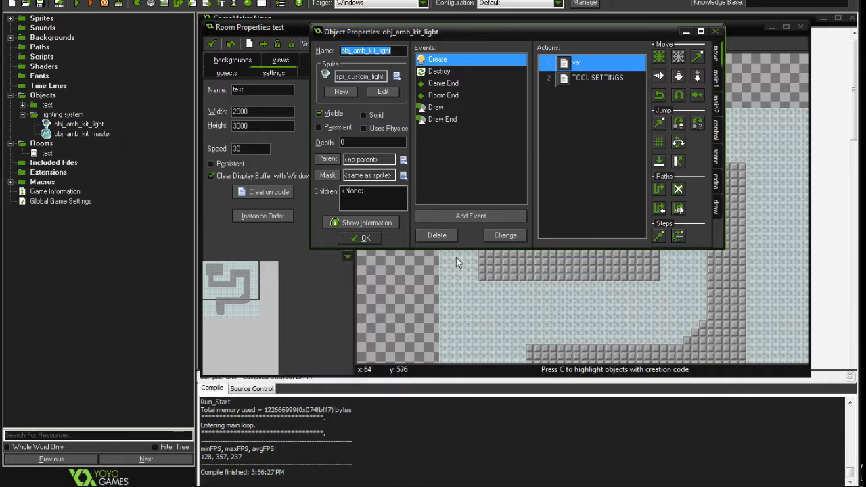
# Open the TOOL SETTINGS code in the Create event of obj_amb_kit_light
pyautogui.moveTo(508, 34); pyautogui.dragTo(562, 69)
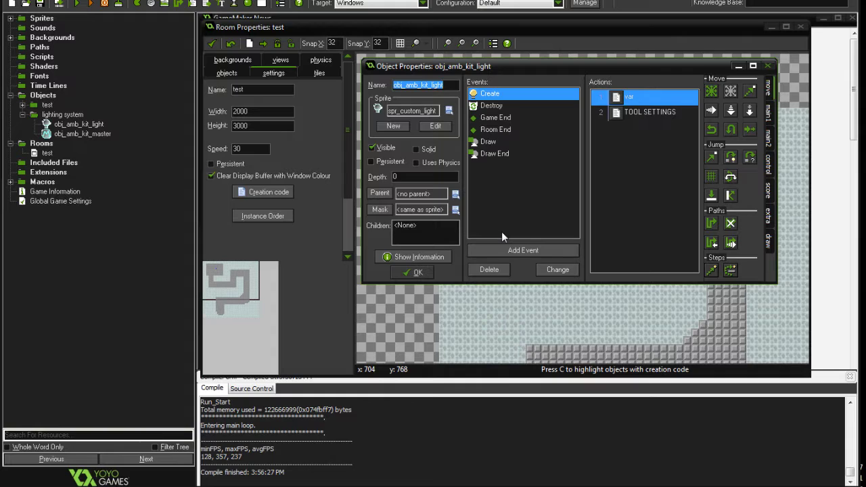
pyautogui.click(528, 174)
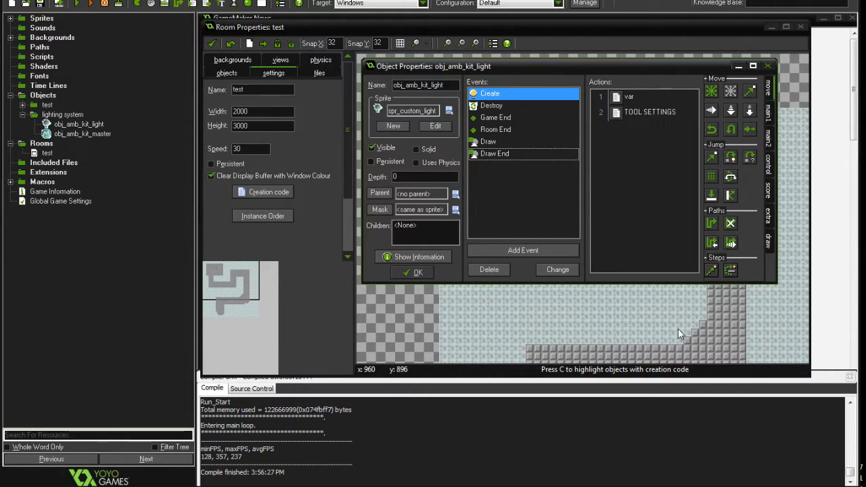
pyautogui.click(635, 112)
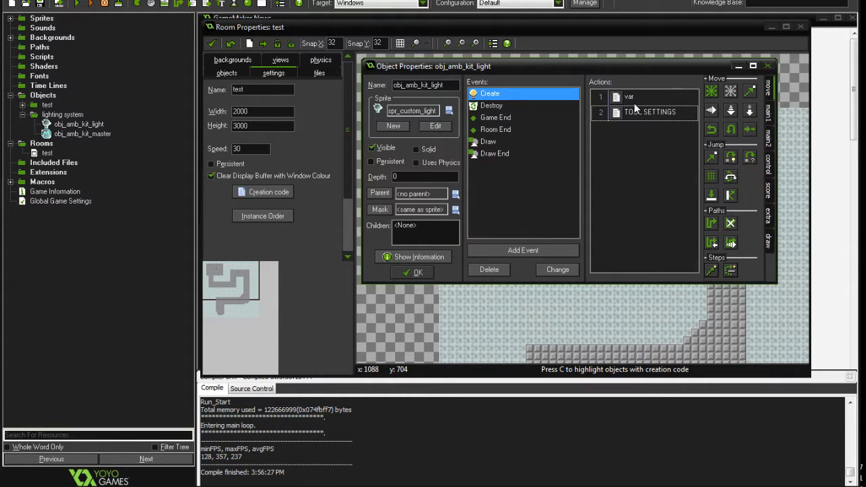
pyautogui.moveTo(635, 107)
pyautogui.doubleClick(628, 114)
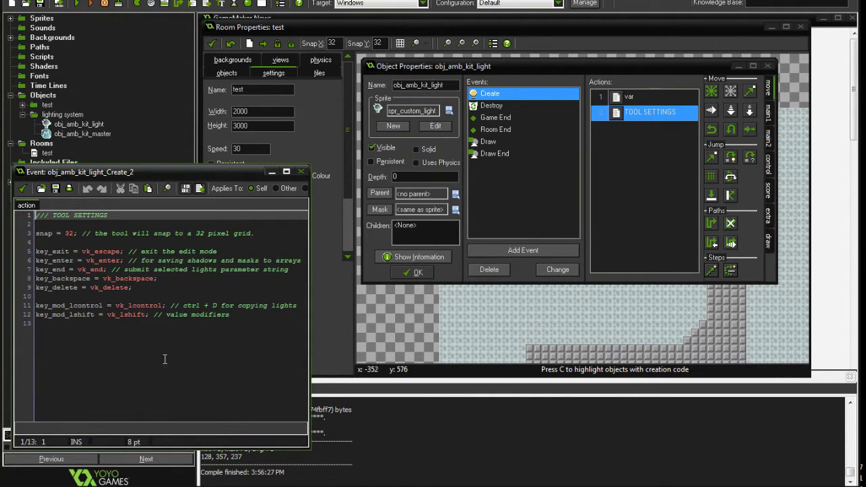
# Examine the key binding lines from key_exit to key_mod_lshift in the TOOL SETTINGS code
pyautogui.moveTo(282, 344); pyautogui.dragTo(3, 251)
pyautogui.click(50, 354)
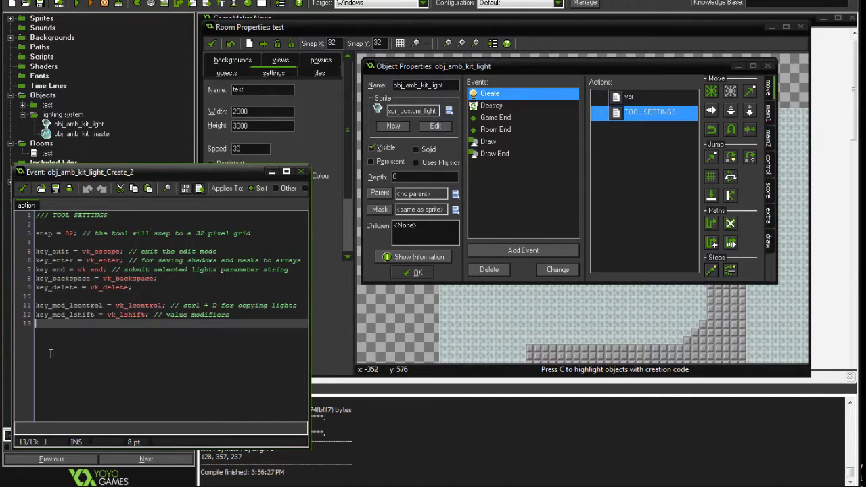
pyautogui.moveTo(29, 331); pyautogui.dragTo(21, 254)
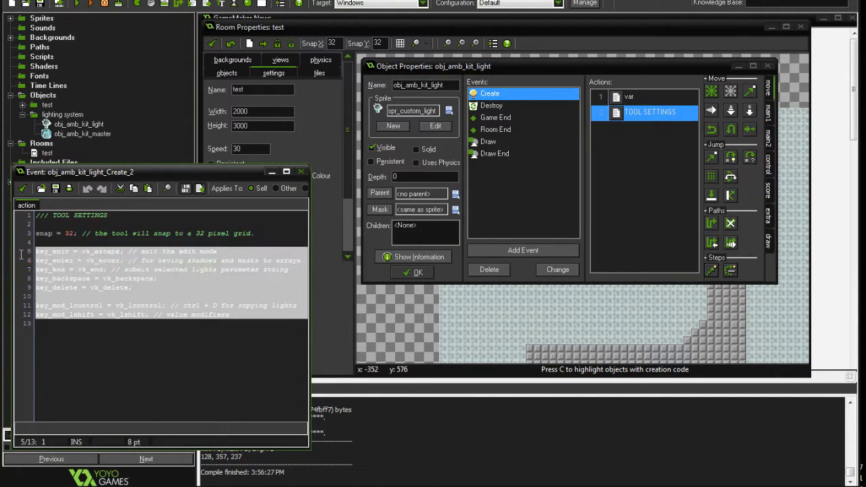
pyautogui.click(73, 329)
pyautogui.moveTo(155, 350); pyautogui.dragTo(11, 254)
pyautogui.click(85, 365)
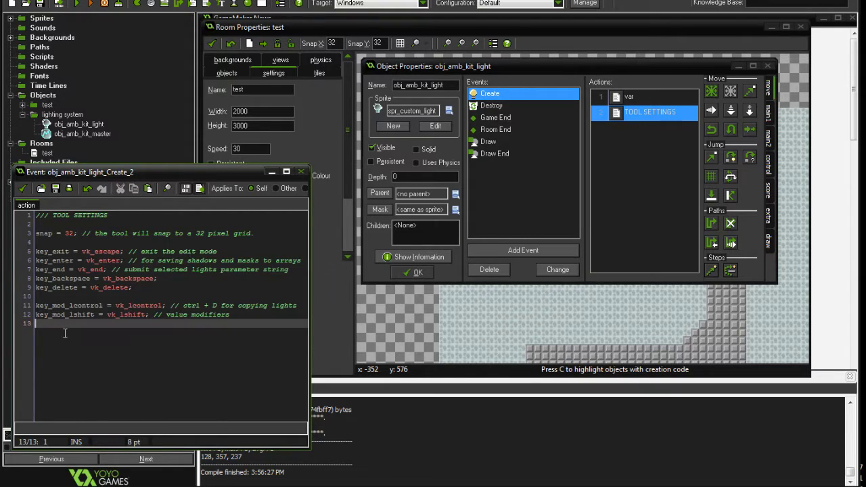
# Examine the snap variable and its grid value in the TOOL SETTINGS code
pyautogui.doubleClick(45, 234)
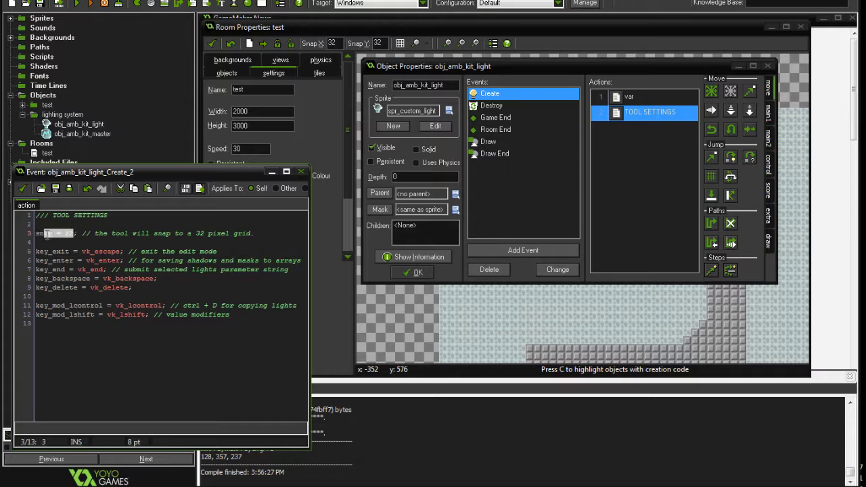
pyautogui.click(78, 252)
pyautogui.click(54, 234)
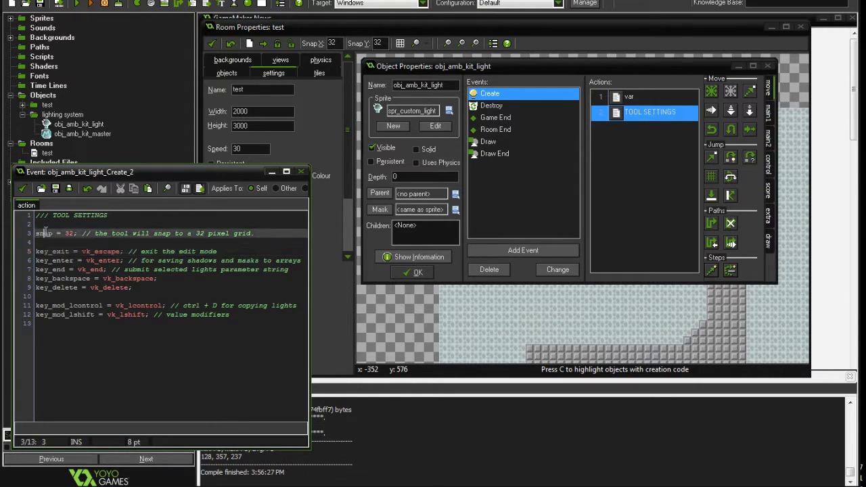
pyautogui.doubleClick(69, 233)
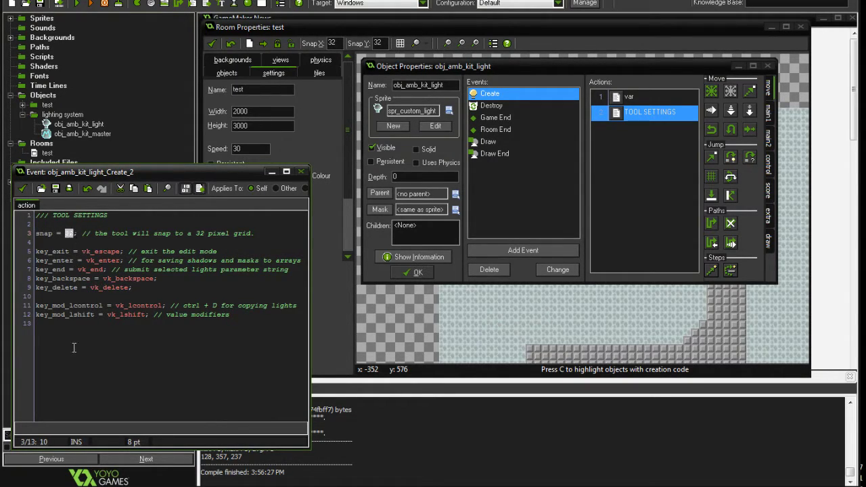
pyautogui.click(82, 310)
pyautogui.click(261, 364)
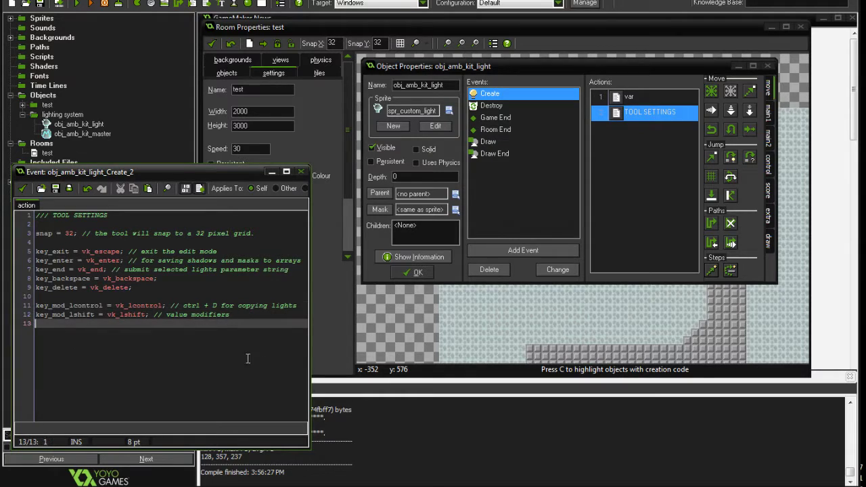
pyautogui.doubleClick(68, 233)
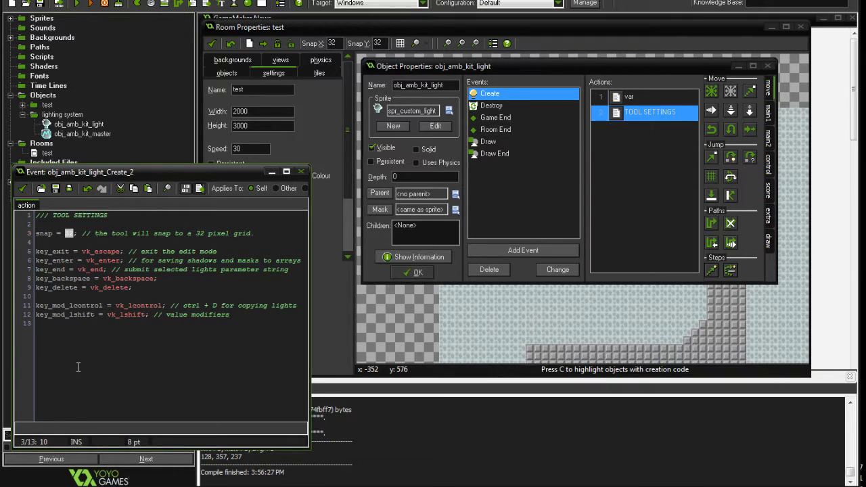
pyautogui.click(100, 341)
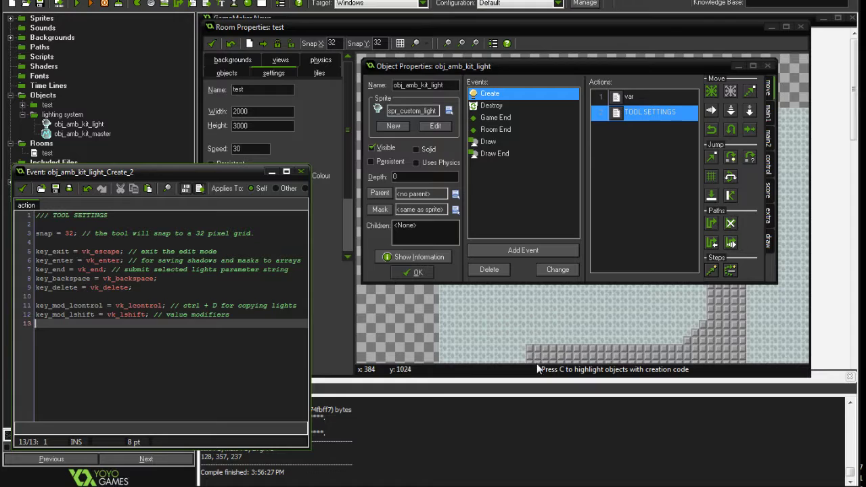
# Recheck the key_exit and snap lines, and close the code and the obj_amb_kit_light properties
pyautogui.click(81, 253)
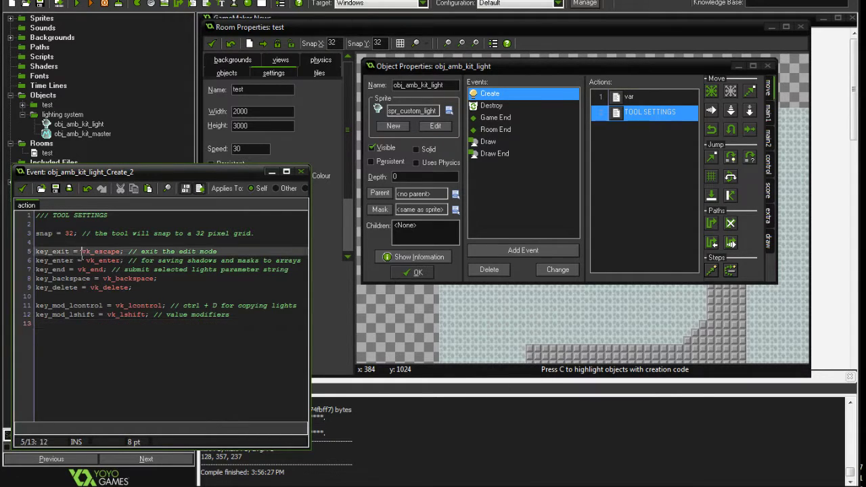
pyautogui.doubleClick(69, 234)
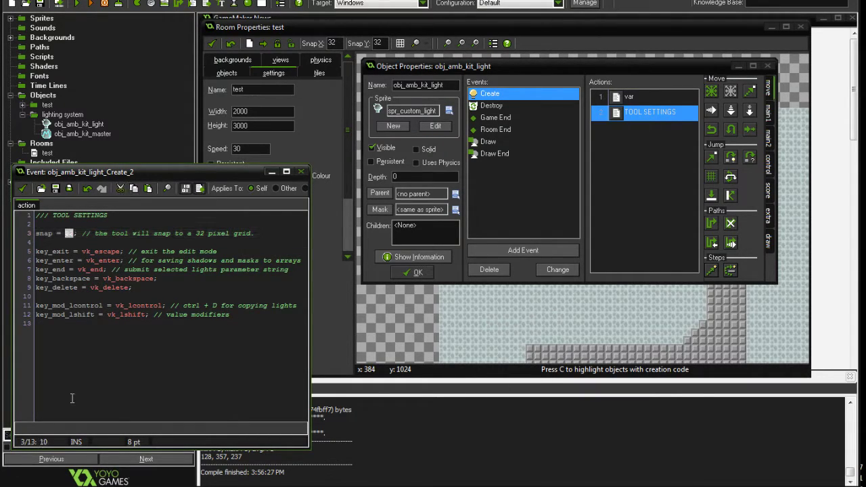
pyautogui.click(67, 288)
pyautogui.doubleClick(70, 233)
pyautogui.click(23, 189)
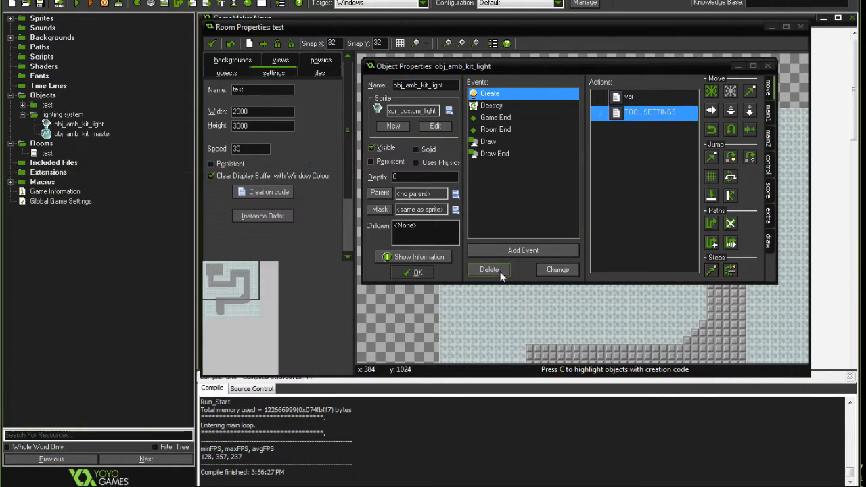
pyautogui.click(415, 272)
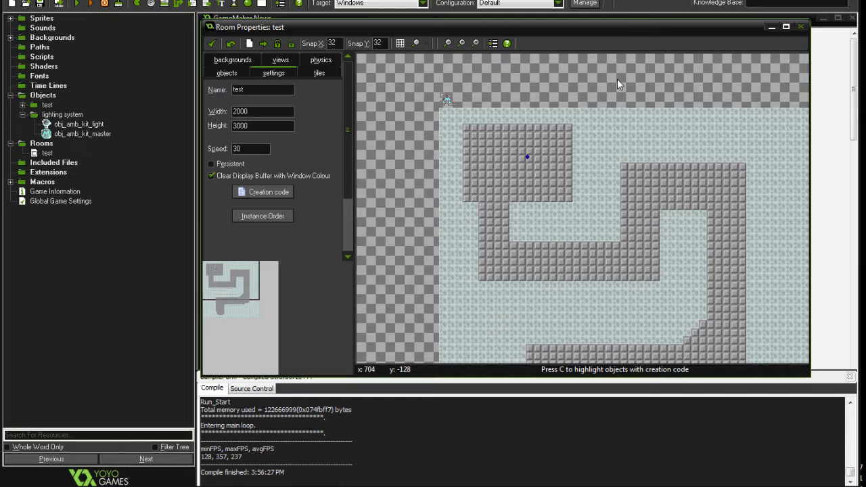
# Run the game to test the lighting in the test room
pyautogui.moveTo(671, 78); pyautogui.dragTo(640, 111, button='middle')
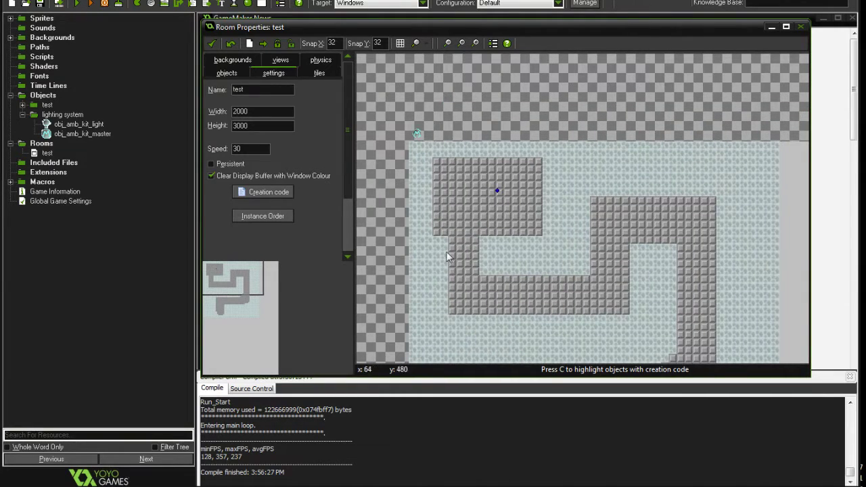
pyautogui.click(635, 27)
pyautogui.press('F5')
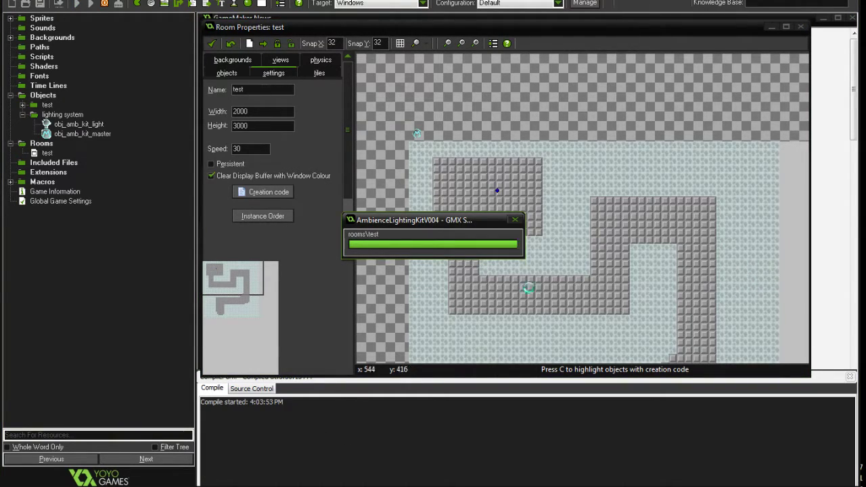
pyautogui.moveTo(703, 289); pyautogui.dragTo(688, 231, button='middle')
pyautogui.scroll(1, 688, 231)
pyautogui.keyDown('ctrl'); pyautogui.scroll(-2, 688, 231); pyautogui.keyUp('ctrl')
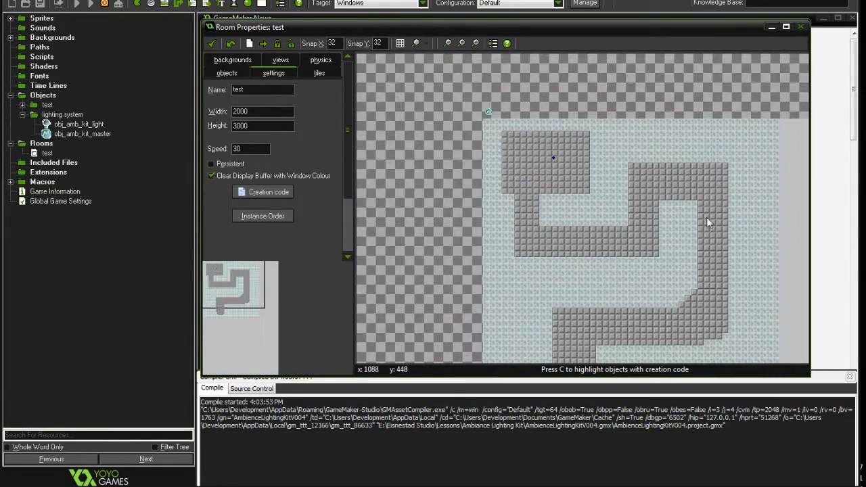
pyautogui.moveTo(632, 197); pyautogui.dragTo(620, 186, button='middle')
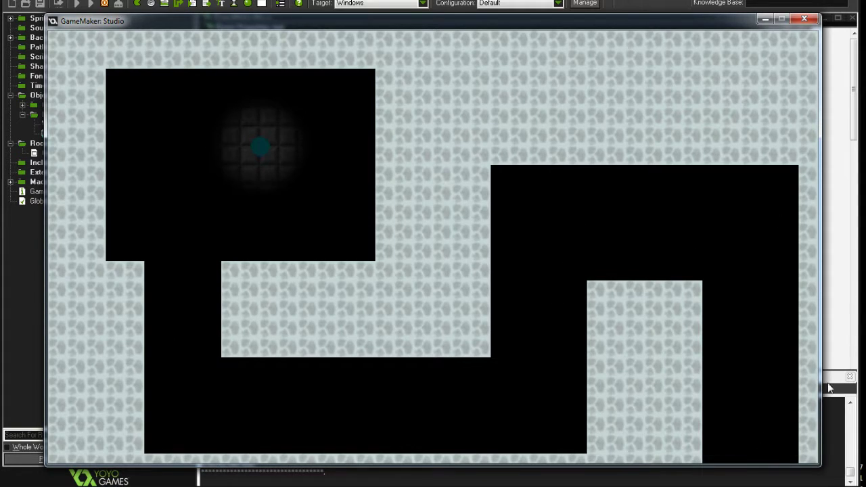
# Place six lights in the running game: two in the upper-right corridor, two along the lower corridor and two in the upper-left chamber
pyautogui.click(680, 220)
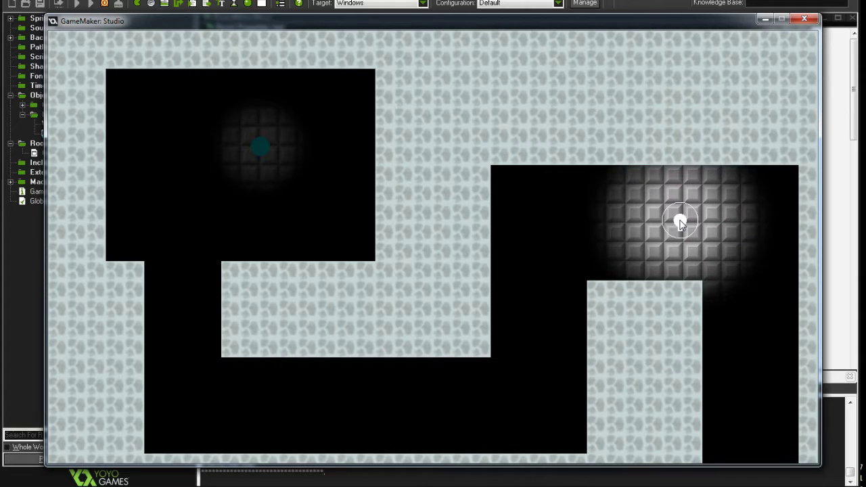
pyautogui.click(555, 238)
pyautogui.click(533, 410)
pyautogui.click(272, 395)
pyautogui.click(193, 217)
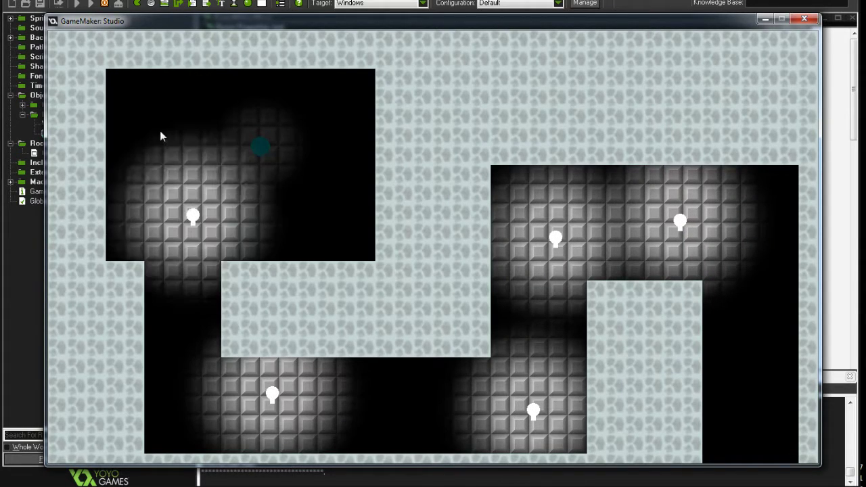
pyautogui.click(317, 115)
# Return to the test room editor and choose obj_amb_kit_light from the lighting system group as the object to add
pyautogui.moveTo(705, 22); pyautogui.dragTo(687, 285)
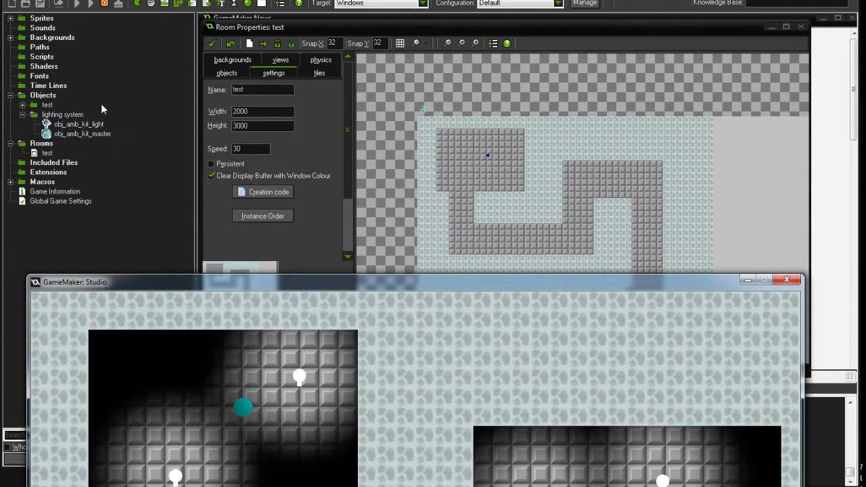
pyautogui.click(217, 74)
pyautogui.click(234, 97)
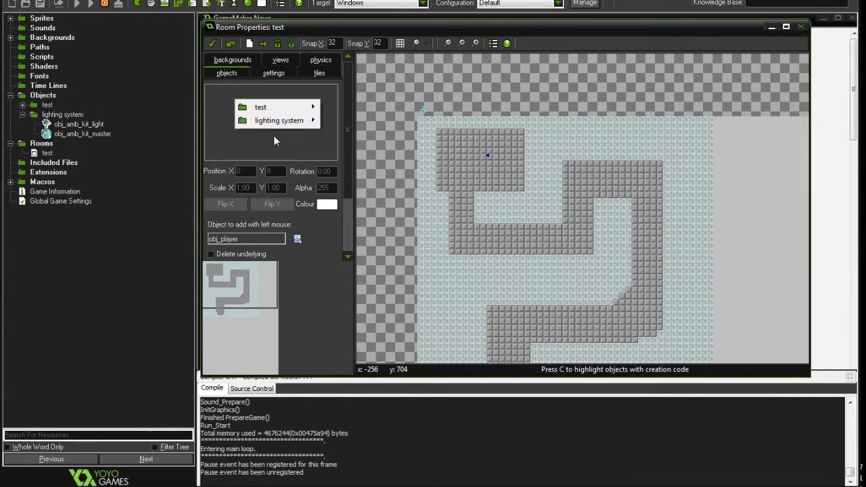
pyautogui.moveTo(279, 121)
pyautogui.click(366, 122)
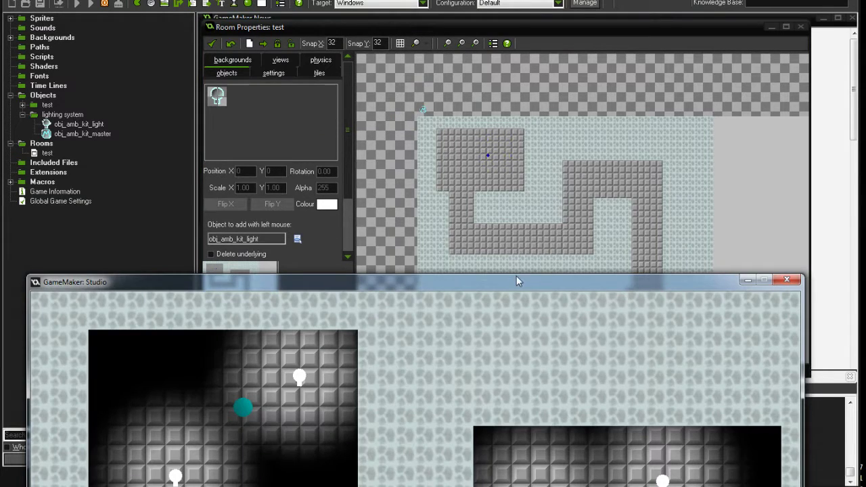
# Return to the running game, place a light in the far-right vertical corridor and delete it again
pyautogui.moveTo(516, 278); pyautogui.dragTo(531, 26)
pyautogui.click(748, 386)
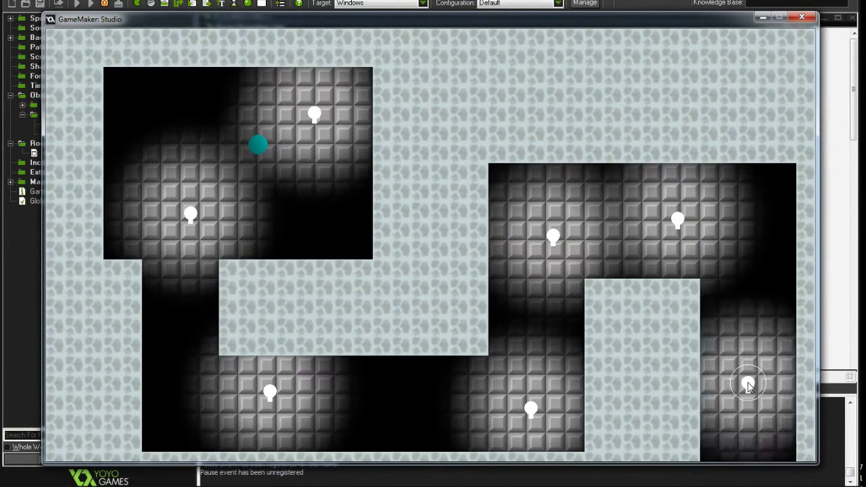
pyautogui.click(750, 390)
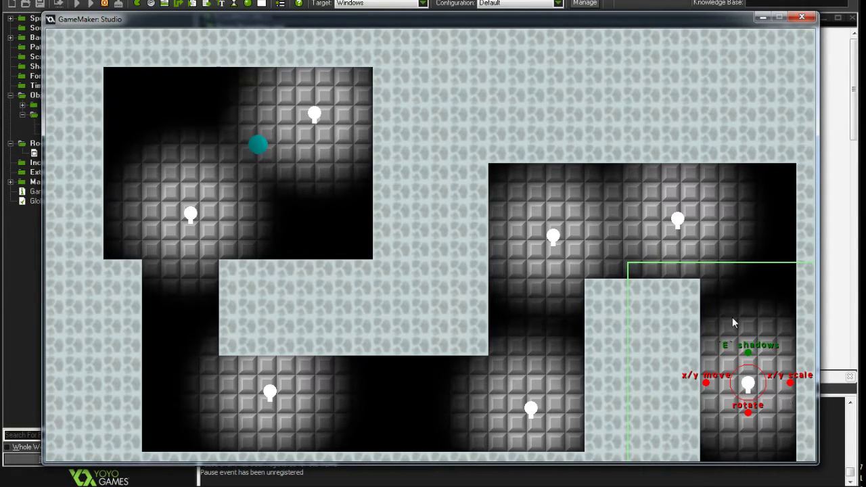
pyautogui.press('Delete')
# Delete the other lights in the corridors and the upper-left chamber, keeping only the one at the upper-right corridor's left end
pyautogui.click(683, 210)
pyautogui.press('Delete')
pyautogui.click(531, 408)
pyautogui.press('Delete')
pyautogui.click(268, 392)
pyautogui.press('Delete')
pyautogui.click(192, 215)
pyautogui.press('Delete')
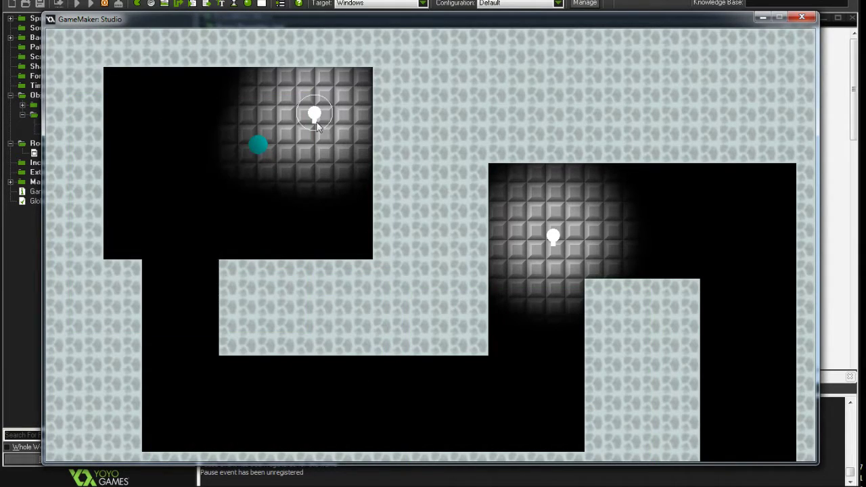
pyautogui.click(315, 114)
pyautogui.press('Delete')
# Check the remaining light's handles, then place two lights along the lower corridor and delete them
pyautogui.click(553, 236)
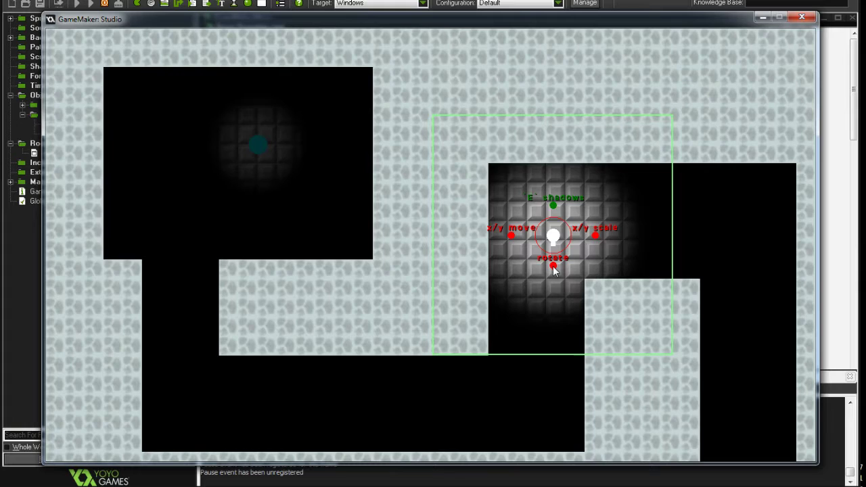
pyautogui.click(567, 313)
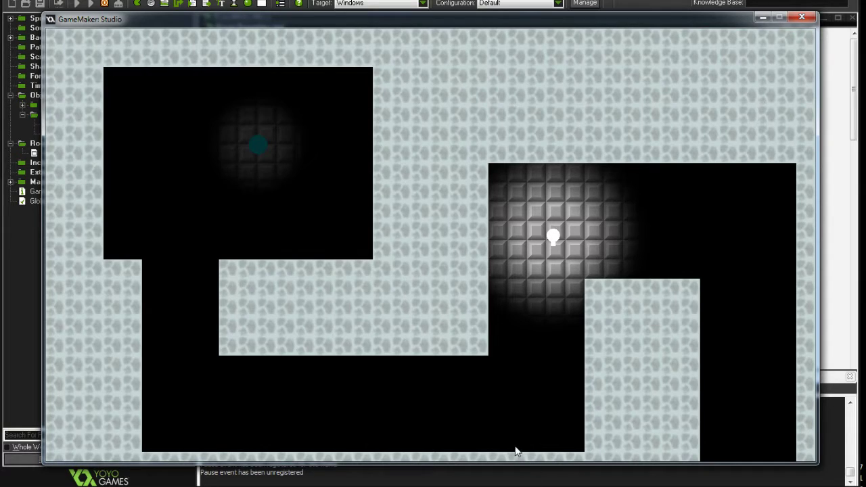
pyautogui.click(503, 393)
pyautogui.click(255, 411)
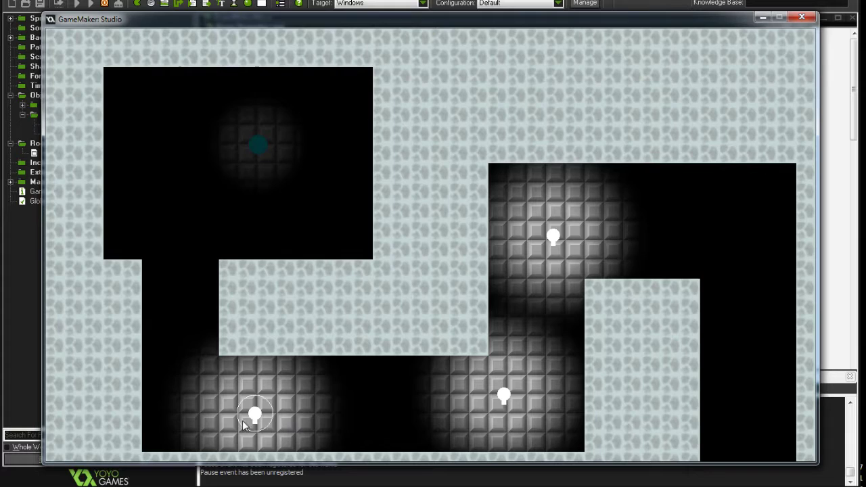
pyautogui.click(254, 423)
pyautogui.press('Delete')
pyautogui.click(505, 395)
pyautogui.rightClick(506, 399)
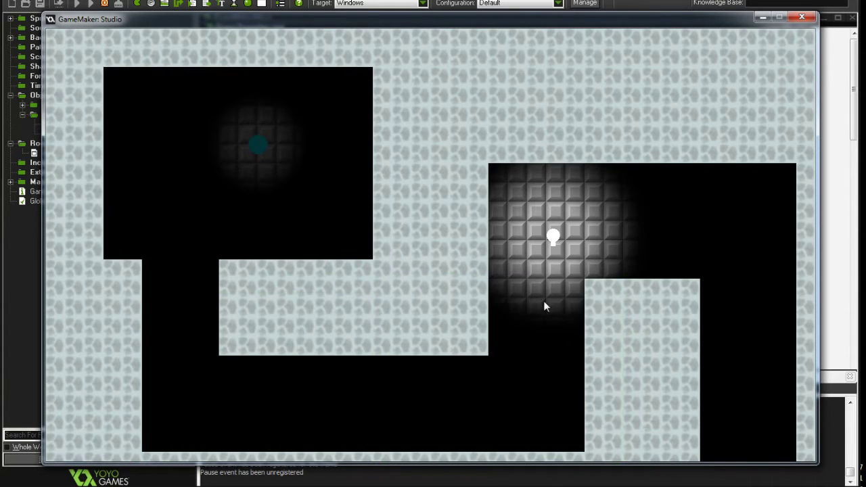
# Scale the remaining light into a long narrow vertical beam and rotate it to run diagonally down to the lower corridor
pyautogui.click(554, 237)
pyautogui.moveTo(595, 239); pyautogui.dragTo(569, 478)
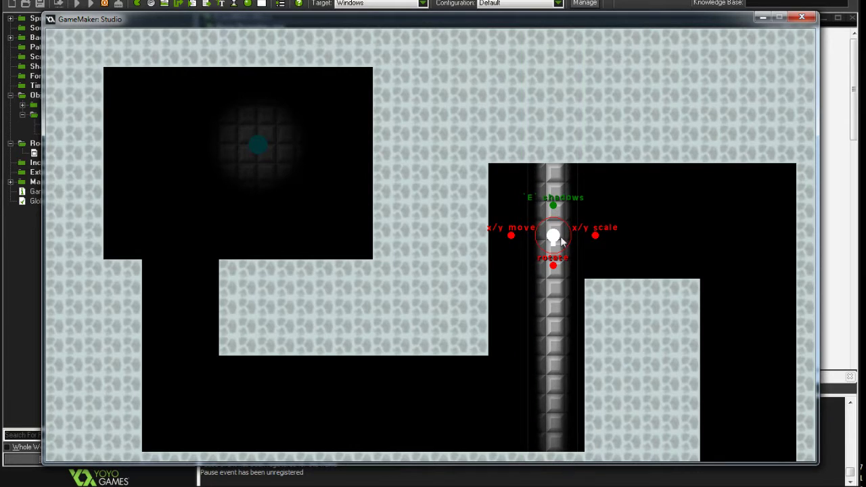
pyautogui.moveTo(596, 241); pyautogui.dragTo(566, 433)
pyautogui.moveTo(553, 266); pyautogui.dragTo(532, 289)
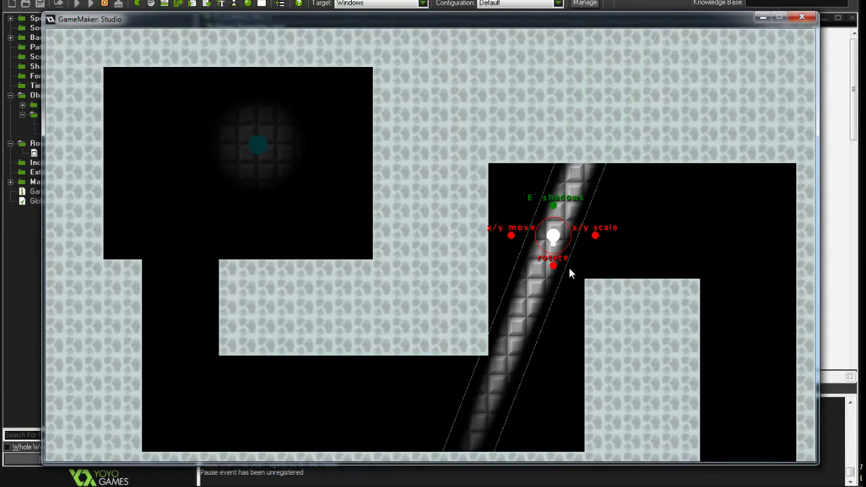
# Duplicate the diagonal beam twice, spacing the copies along the upper-right corridor, and delete both copies
pyautogui.hotkey('ctrl', 'd')
pyautogui.moveTo(529, 256); pyautogui.dragTo(644, 255)
pyautogui.hotkey('ctrl', 'd')
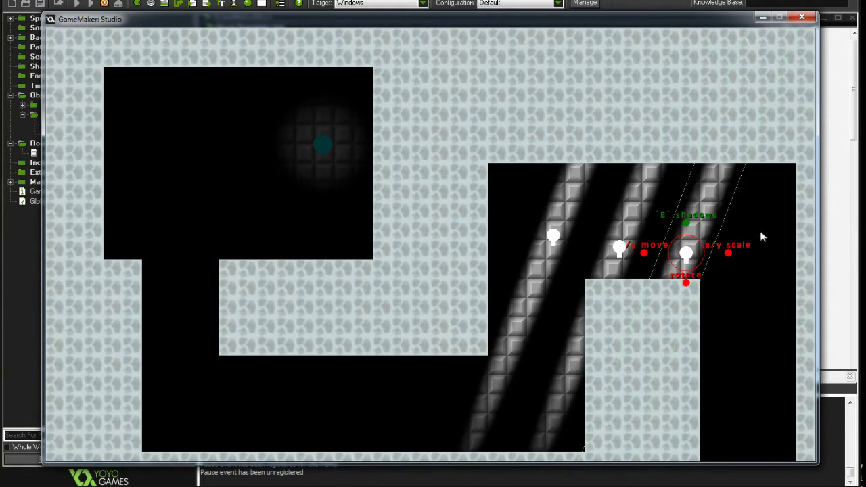
pyautogui.press('Delete')
pyautogui.press('Delete')
# Add a triangular shadow to the diagonal beam, covering its lower half between the two wall blocks and the lower corridor
pyautogui.click(554, 236)
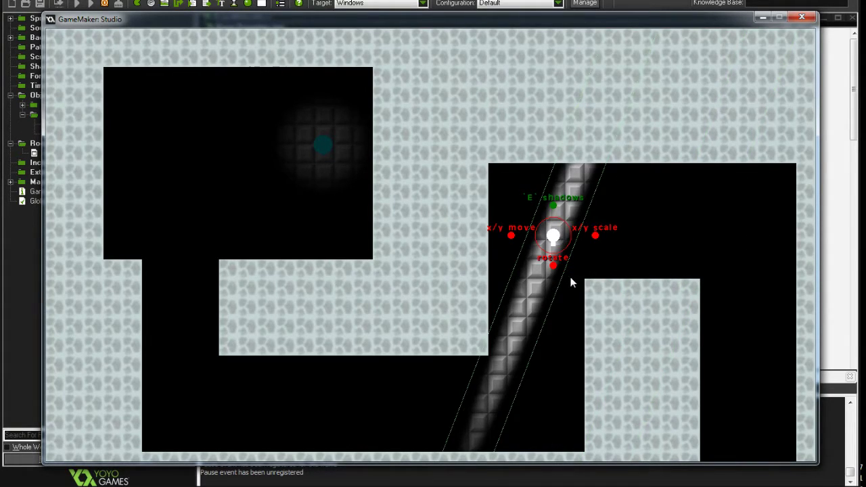
pyautogui.click(425, 282)
pyautogui.click(684, 335)
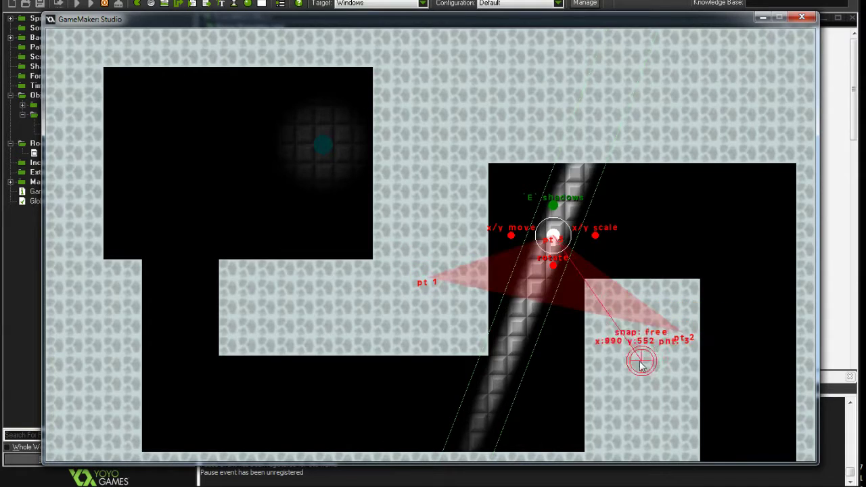
pyautogui.click(510, 459)
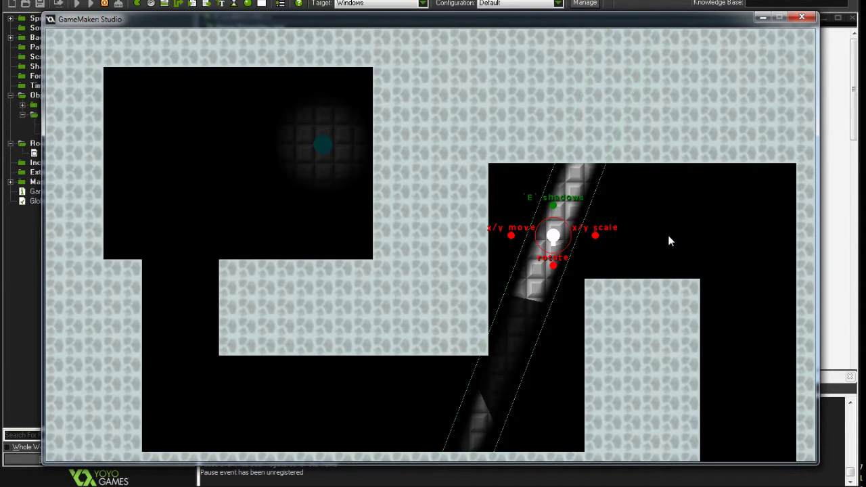
# Duplicate the shadowed beam just beside the original, then delete both the copy and the original
pyautogui.hotkey('ctrl', 'd')
pyautogui.moveTo(530, 254); pyautogui.dragTo(560, 238)
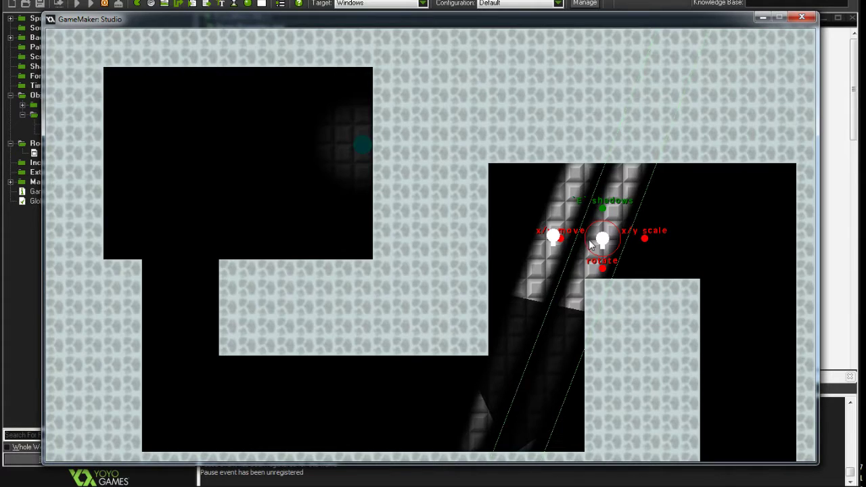
pyautogui.press('Delete')
pyautogui.click(562, 247)
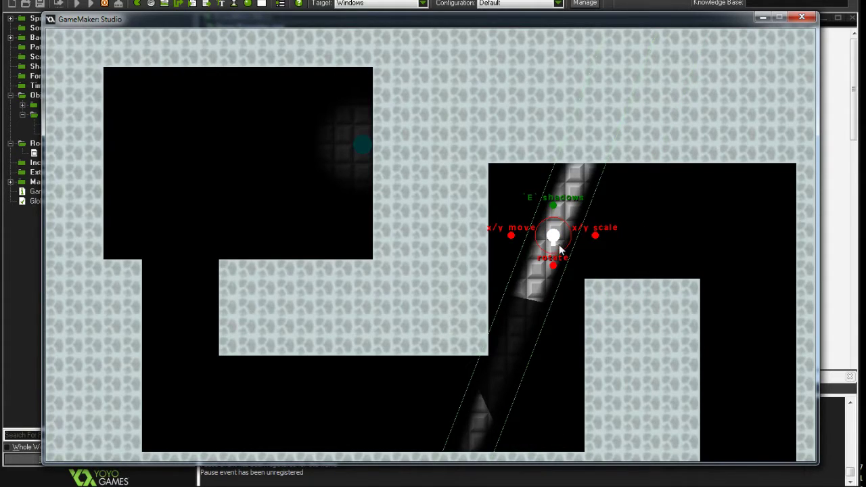
pyautogui.press('Delete')
# Place a new light in the upper-right corridor, enlarge it to reach the upper-left chamber and move it to the corridor's upper-left corner
pyautogui.click(574, 228)
pyautogui.click(574, 227)
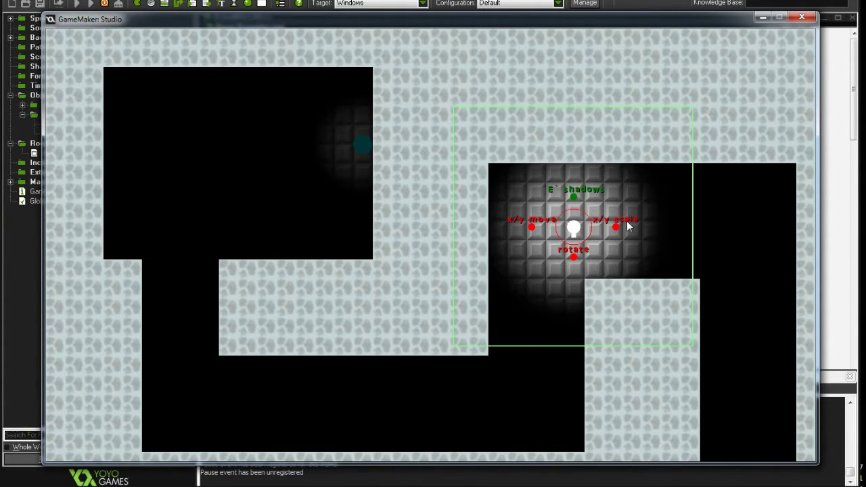
pyautogui.moveTo(616, 227); pyautogui.dragTo(865, 406)
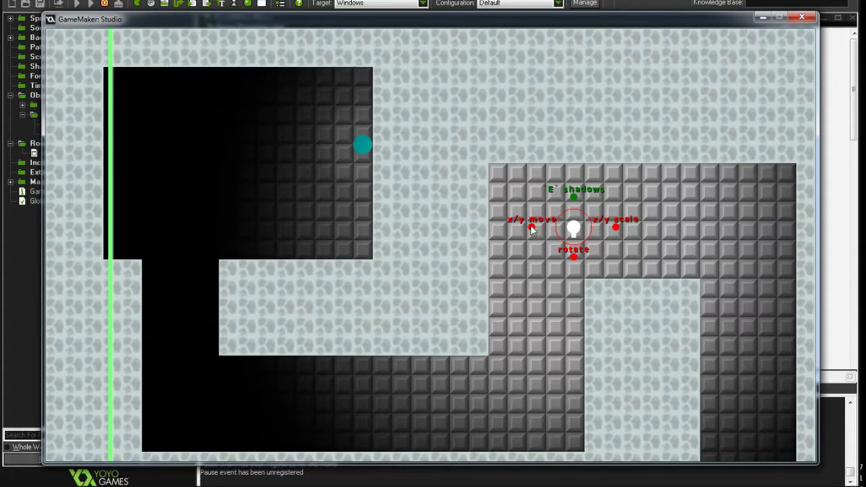
pyautogui.moveTo(531, 228); pyautogui.dragTo(474, 176)
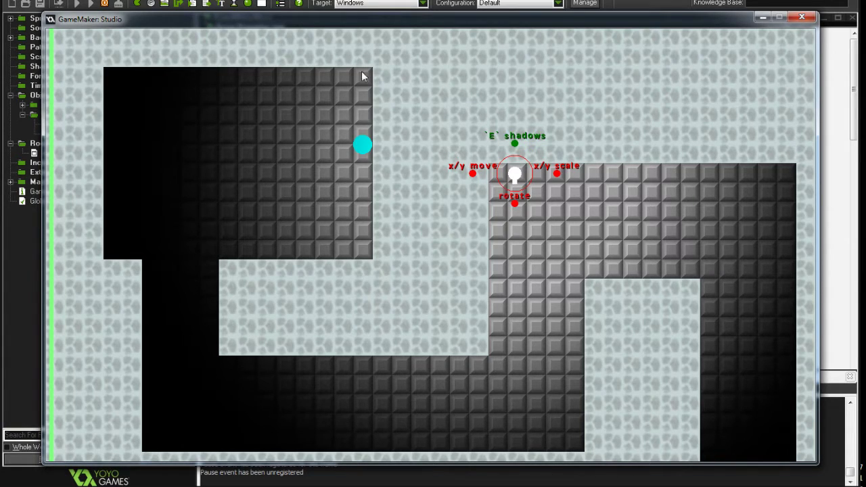
# Cover the whole upper-left chamber with two shadow triangles snapped to its four corners, and leave shadow editing
pyautogui.press('e')
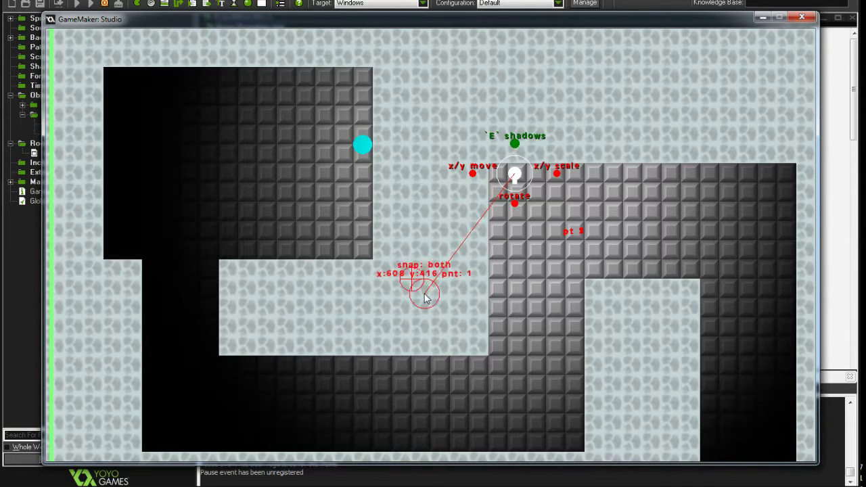
pyautogui.click(375, 265)
pyautogui.click(375, 73)
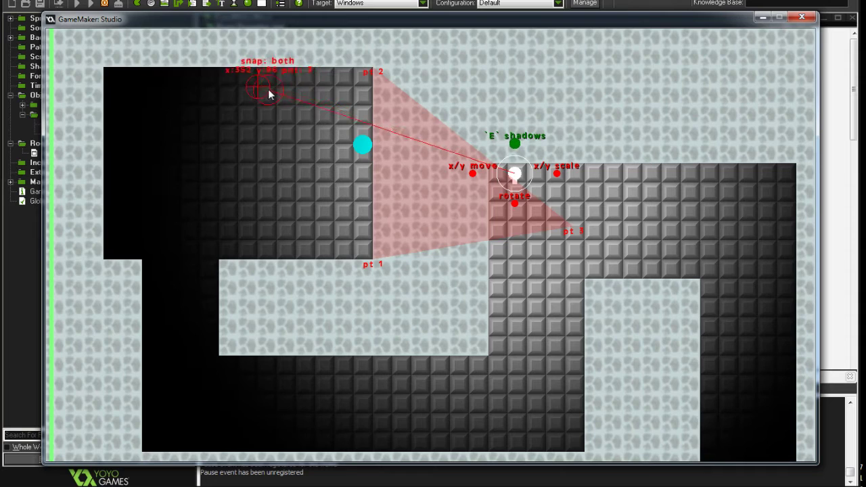
pyautogui.click(105, 69)
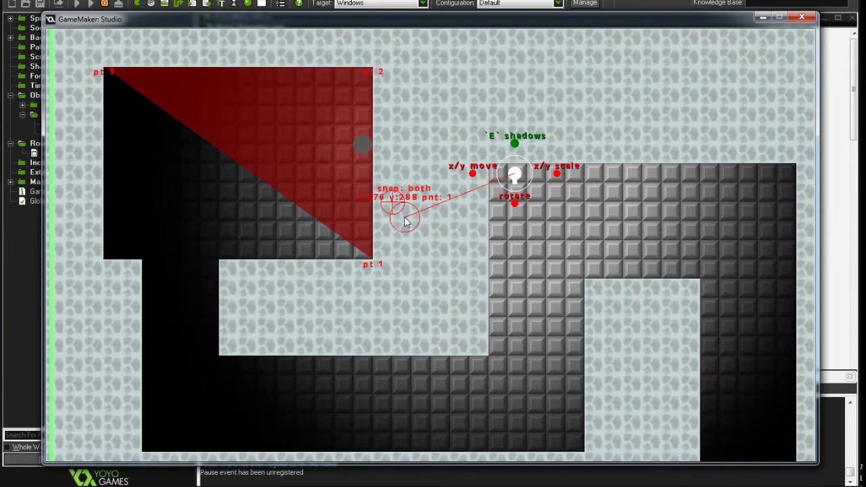
pyautogui.click(381, 274)
pyautogui.click(112, 264)
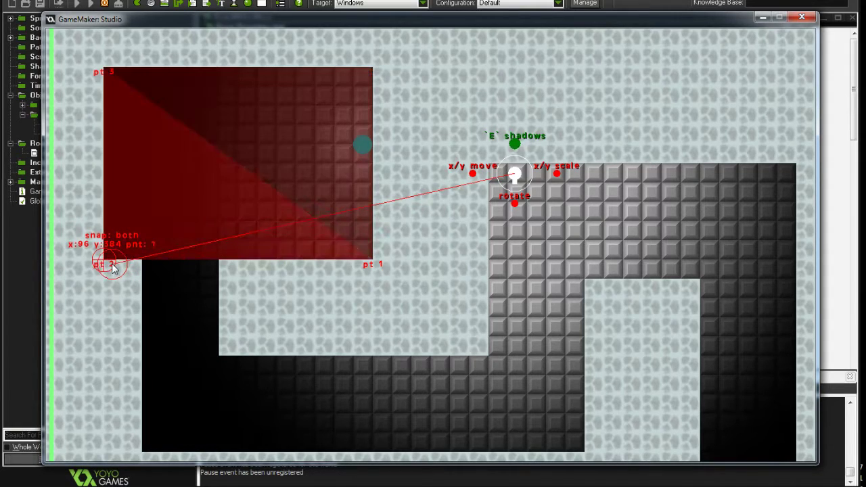
pyautogui.press('e')
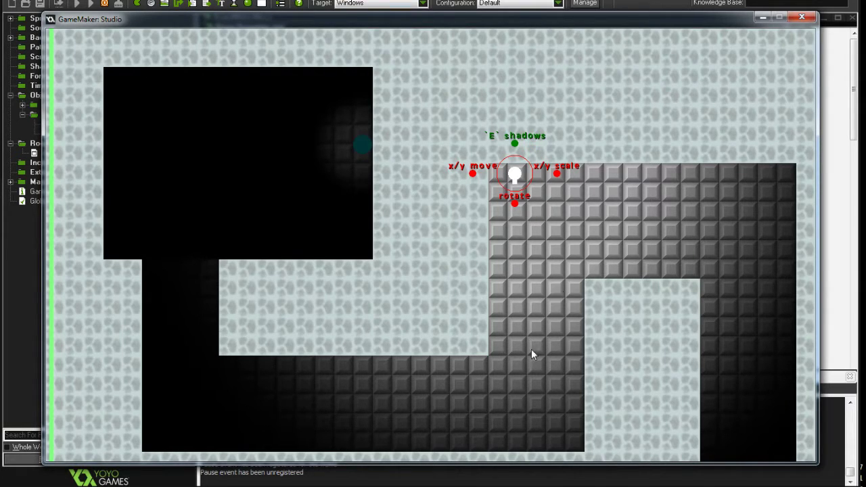
# Add a shadow triangle in the lower corridor, with two points on its upper wall corners and one at its lower edge
pyautogui.press('e')
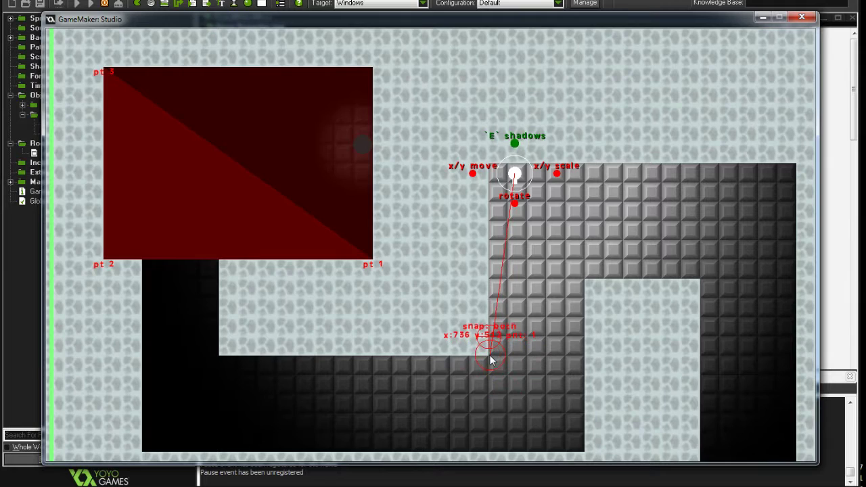
pyautogui.click(490, 356)
pyautogui.moveTo(491, 358)
pyautogui.mouseDown()
pyautogui.moveTo(491, 366)
pyautogui.moveTo(488, 358)
pyautogui.mouseUp()
pyautogui.click(467, 462)
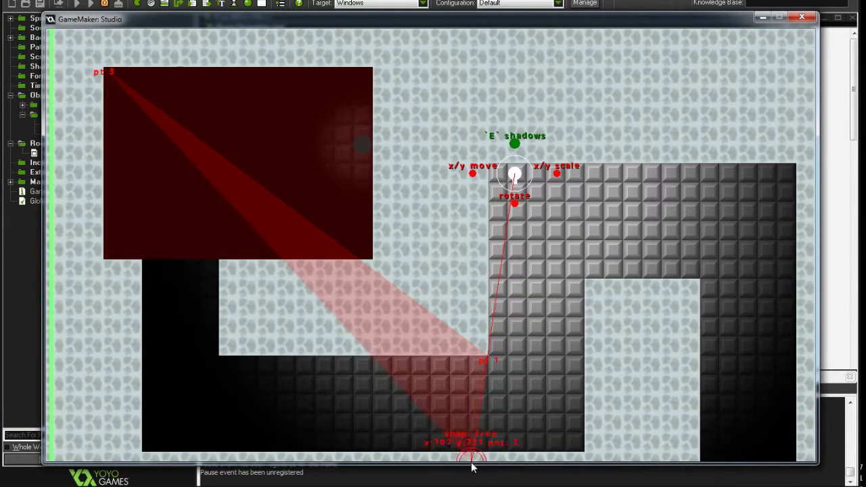
pyautogui.click(220, 359)
pyautogui.press('e')
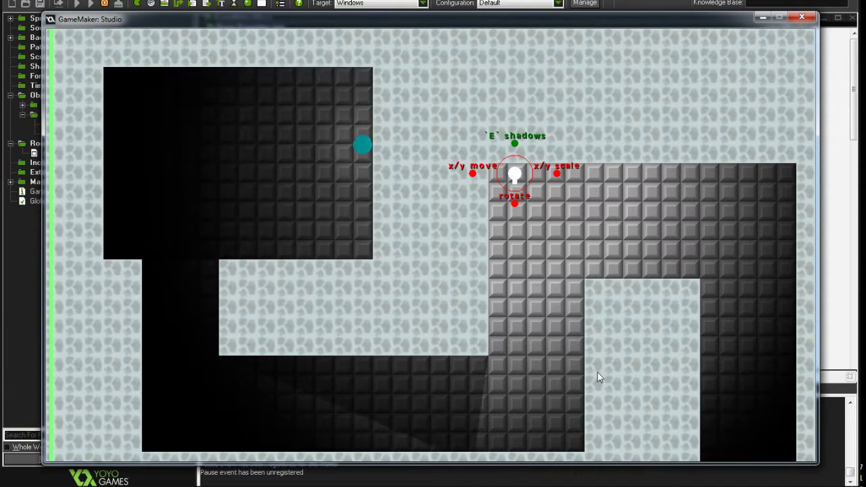
# Clear the light's existing shadows and add one shadow triangle over the upper-right half of the upper-left chamber, snapped to its corners
pyautogui.press('e')
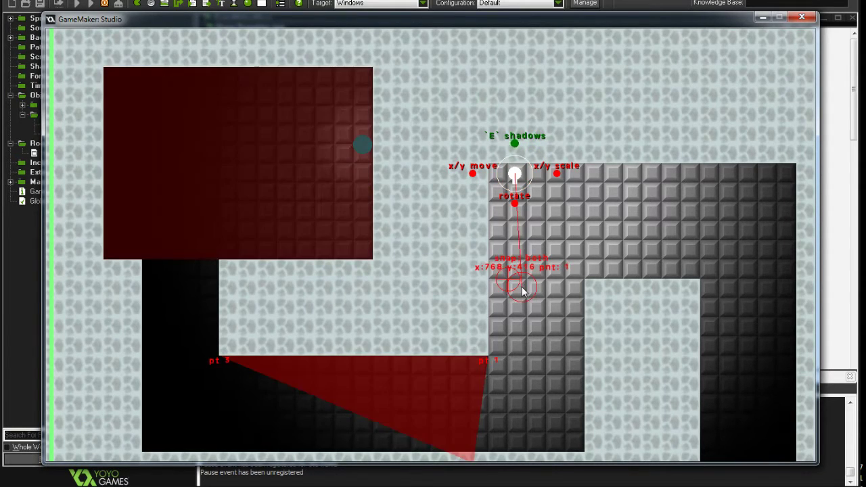
pyautogui.press('e')
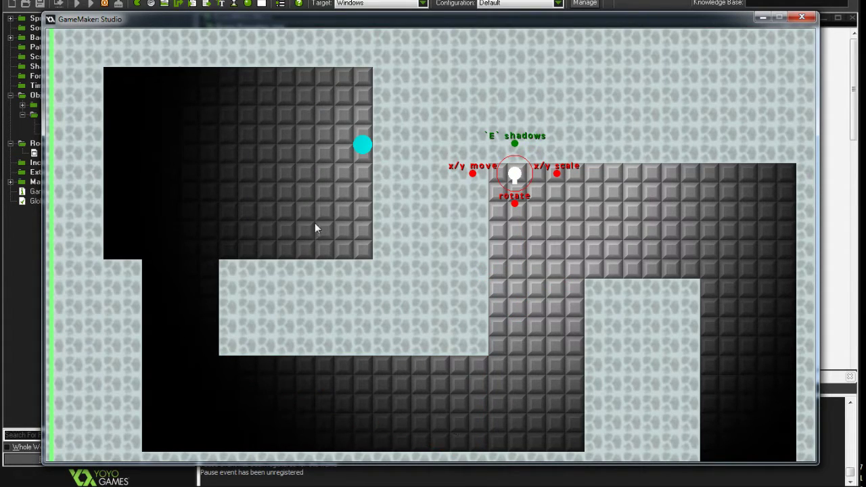
pyautogui.press('shift')
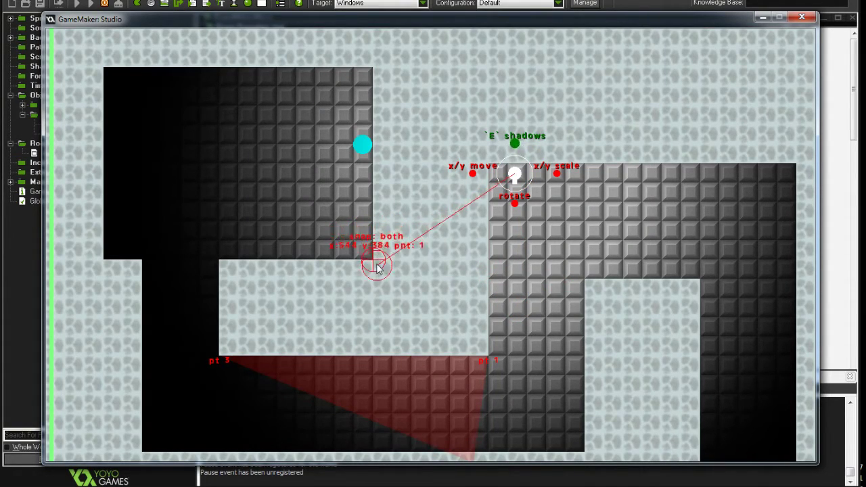
pyautogui.click(374, 264)
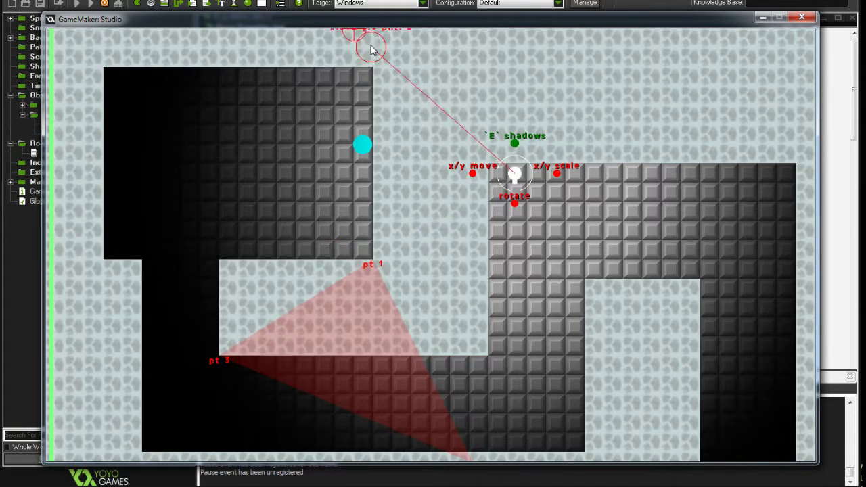
pyautogui.click(377, 70)
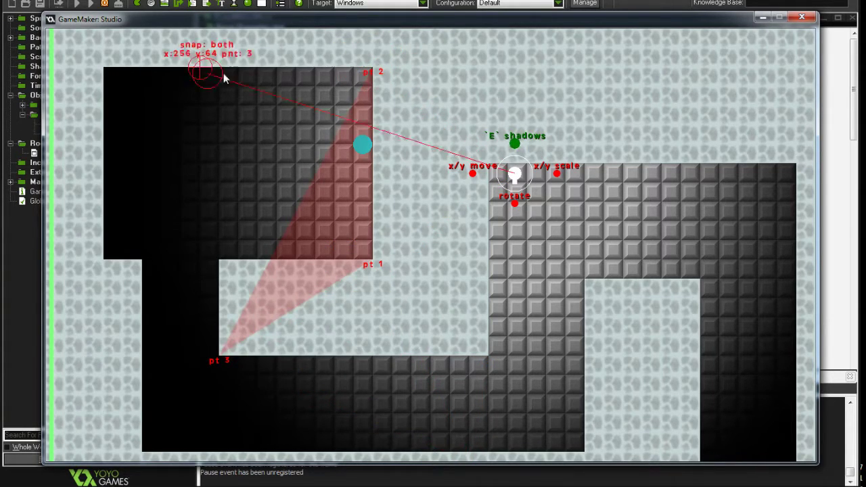
pyautogui.click(113, 80)
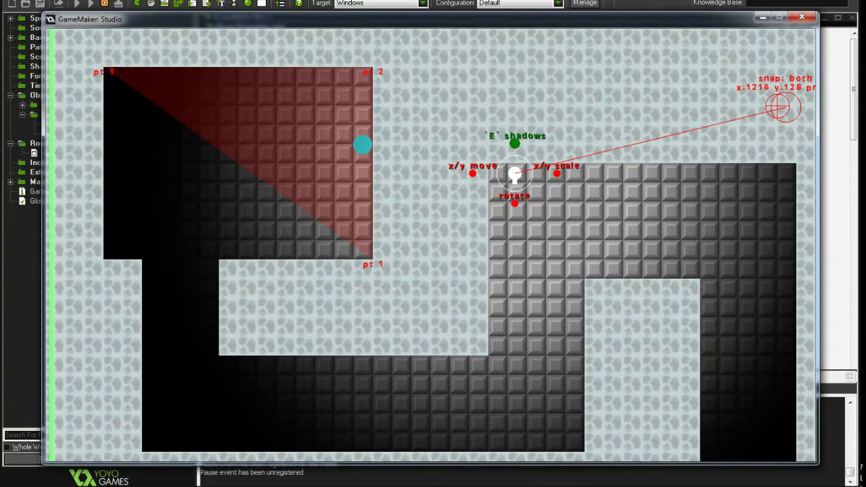
pyautogui.press('space')
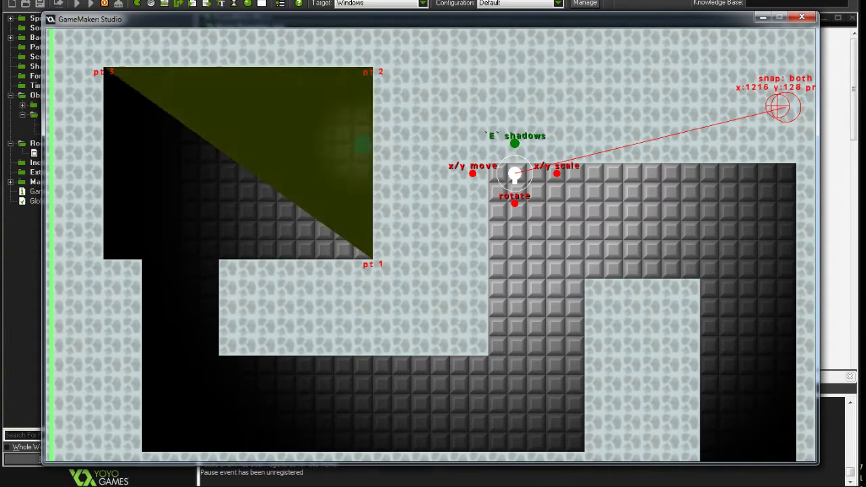
pyautogui.press('e')
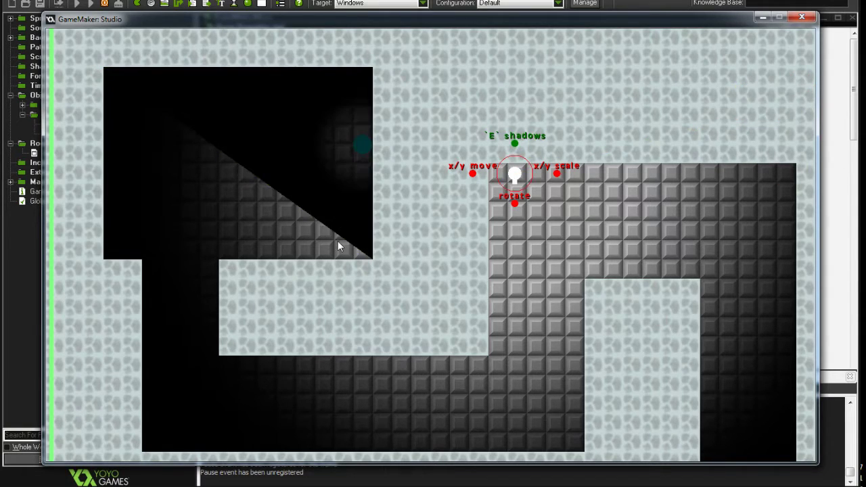
# Raise the selected light's brightness until the corridor around it is lit pure white
pyautogui.press('e')
pyautogui.press('e')
pyautogui.moveTo(527, 182); pyautogui.dragTo(680, 249)
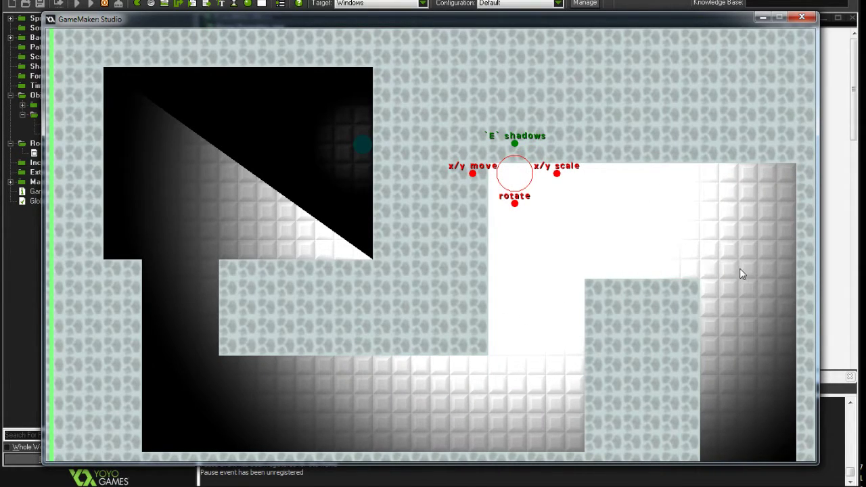
# Dim the light to a moderate grey, and complete the upper-left chamber's shadow with a second triangle snapped to its lower-left corner
pyautogui.moveTo(740, 269); pyautogui.dragTo(514, 206)
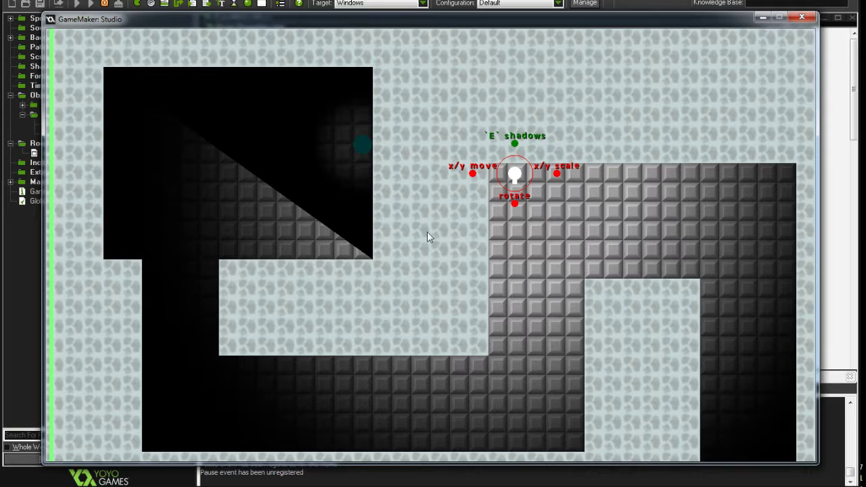
pyautogui.press('e')
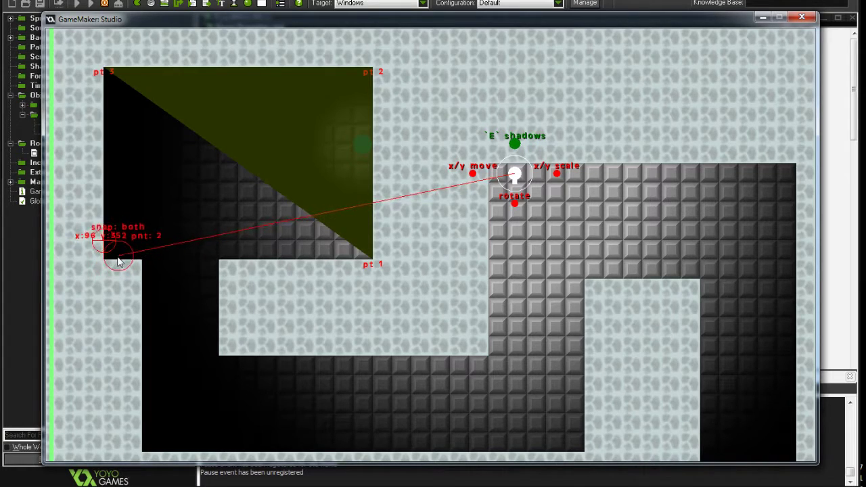
pyautogui.press('ctrl')
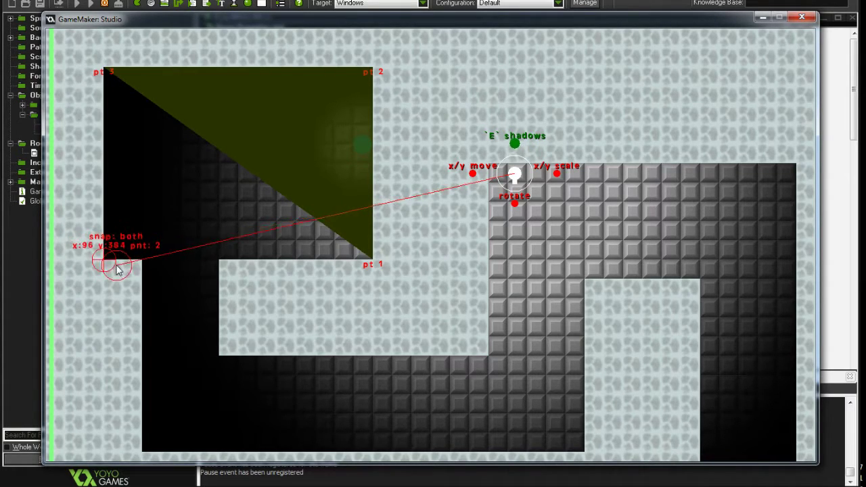
pyautogui.click(115, 264)
pyautogui.press('space')
pyautogui.press('e')
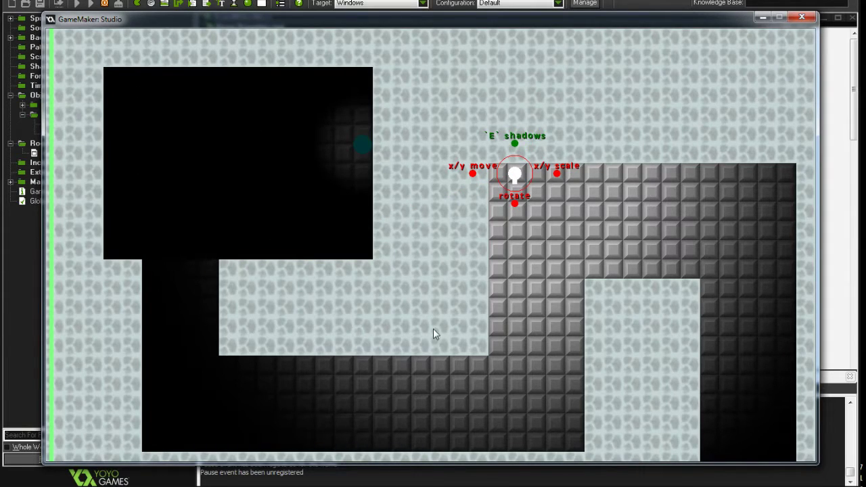
# Try to shadow the lower corridor with a triangle from its inner wall corner to its lower edge and its upper-left wall corner
pyautogui.press('e')
pyautogui.click(497, 369)
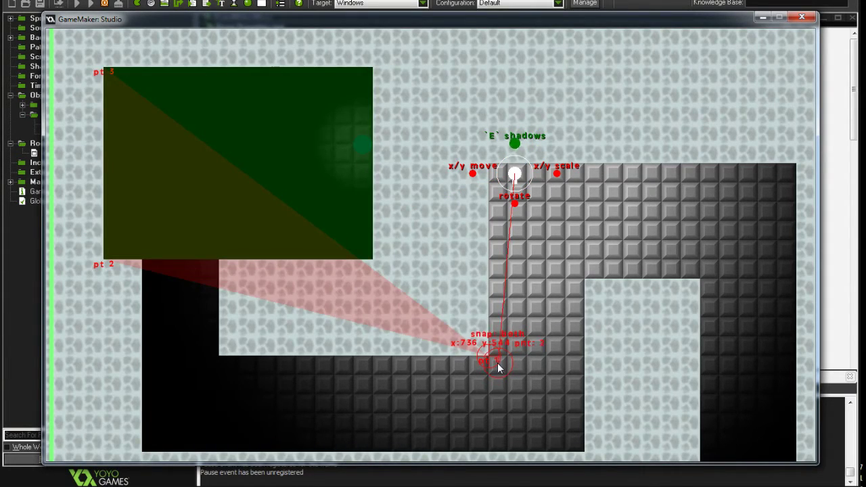
pyautogui.click(473, 460)
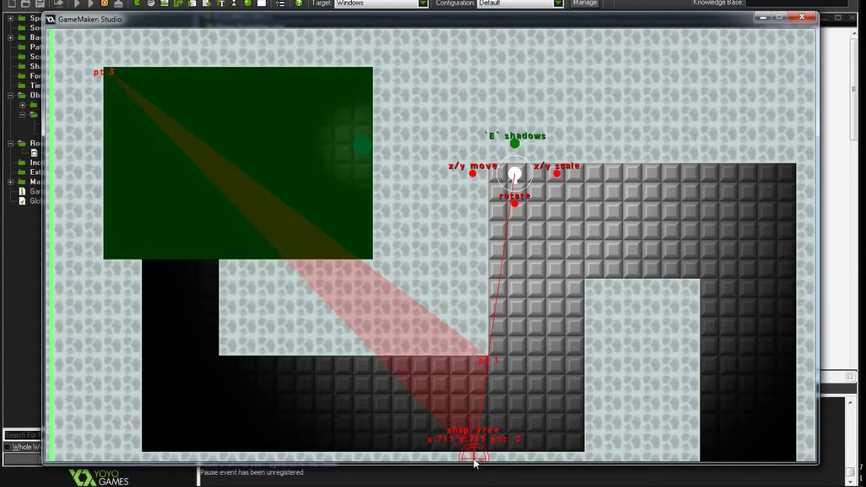
pyautogui.click(224, 353)
pyautogui.press('e')
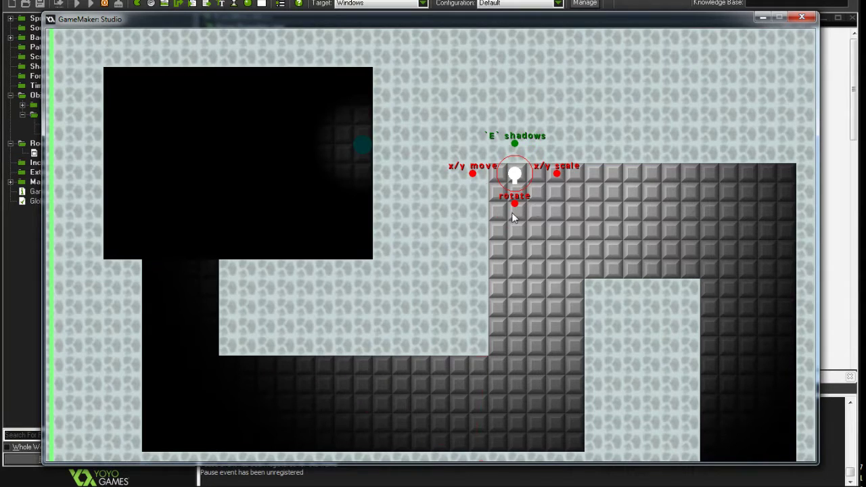
# Clear the light's shadows and add a single triangle over the upper-right half of the upper-left chamber, snapped to three corners
pyautogui.moveTo(513, 217); pyautogui.dragTo(663, 243)
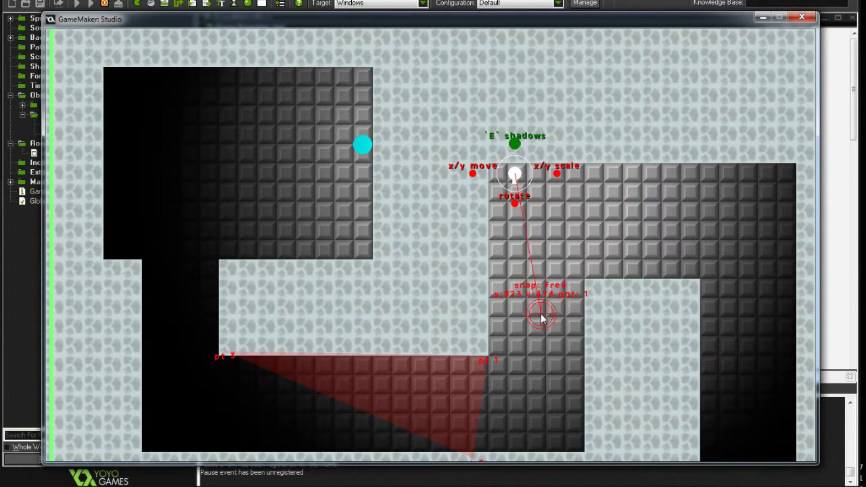
pyautogui.press('e')
pyautogui.press('e')
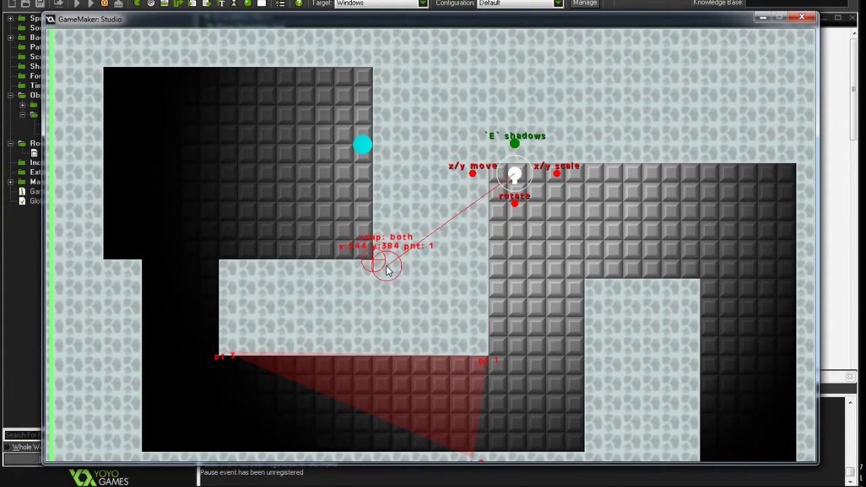
pyautogui.click(381, 265)
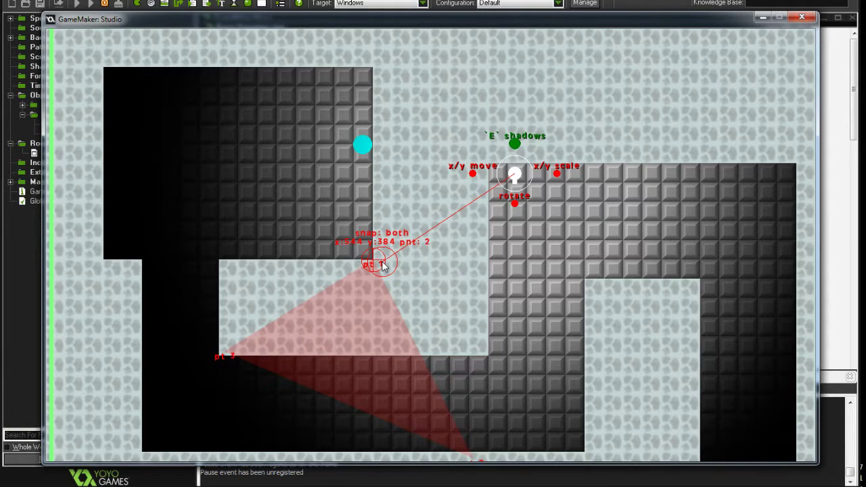
pyautogui.click(382, 81)
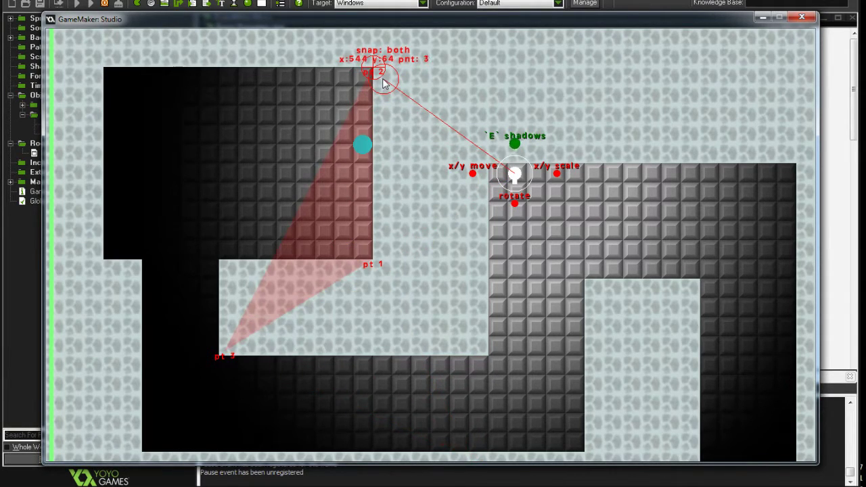
pyautogui.click(108, 74)
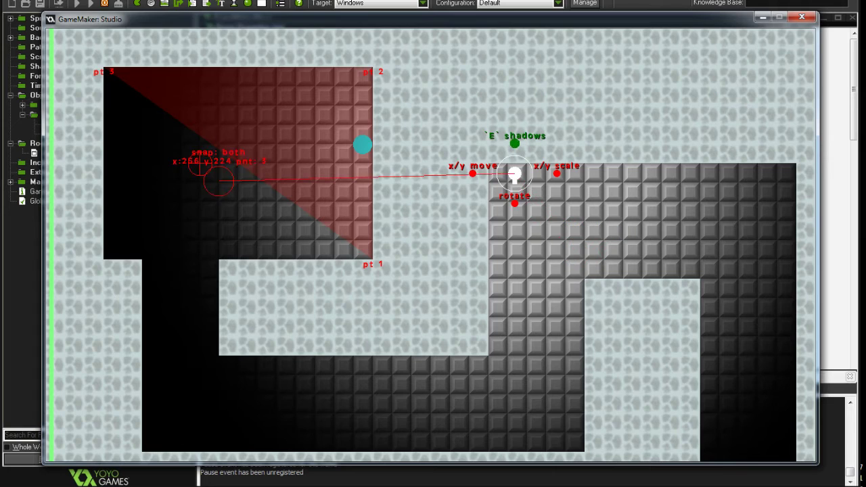
pyautogui.press('Return')
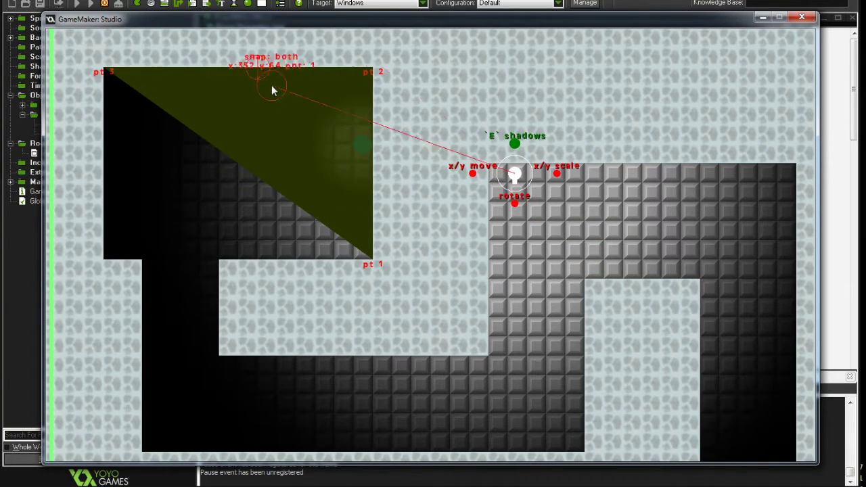
# Try shadow point 1 at x:608 y:448 and point 3 at x:672 y:384 inside the wall block
pyautogui.click(433, 307)
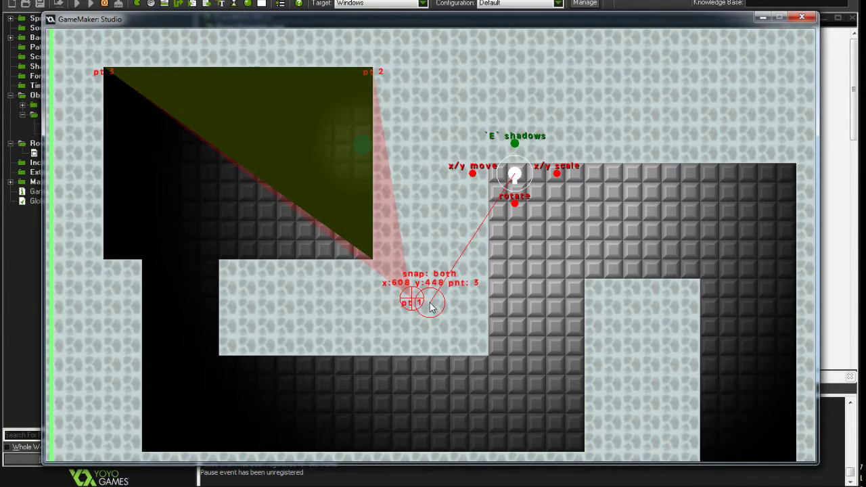
pyautogui.click(434, 283)
pyautogui.click(443, 324)
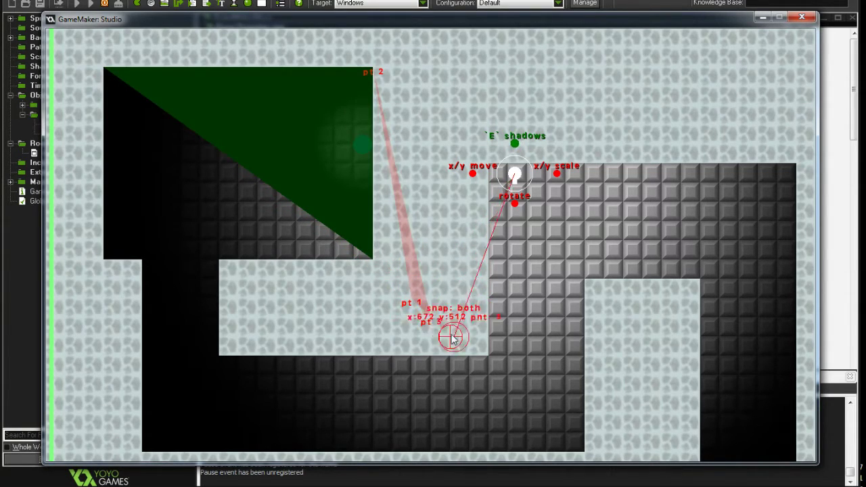
pyautogui.click(452, 273)
# Shadow the lower corridor with point 2 on its inner corner, point 3 at its lower edge and point 1 at x:418 y:494
pyautogui.click(501, 368)
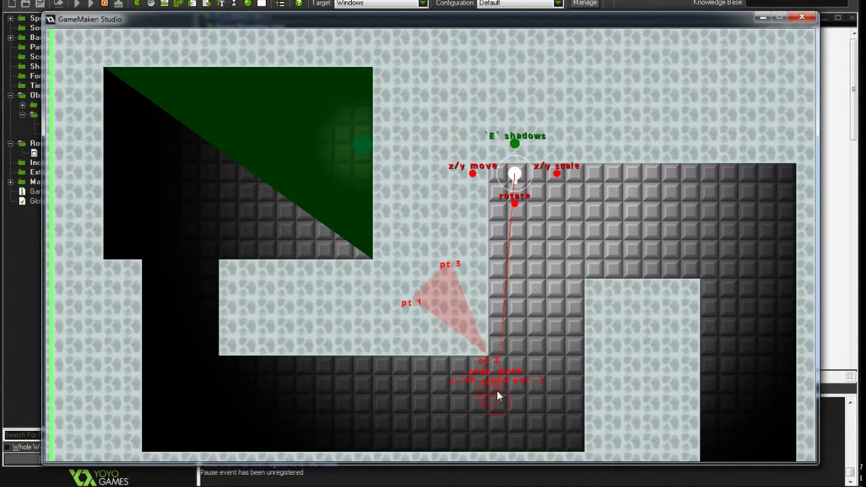
pyautogui.click(475, 456)
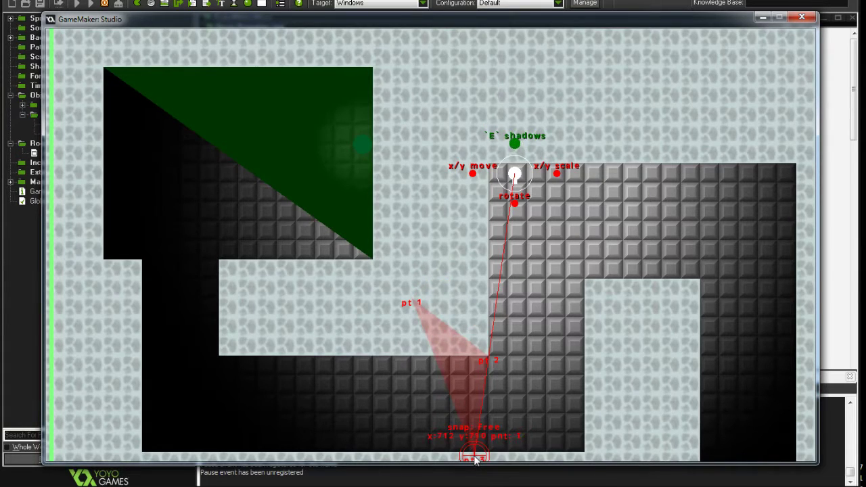
pyautogui.click(475, 459)
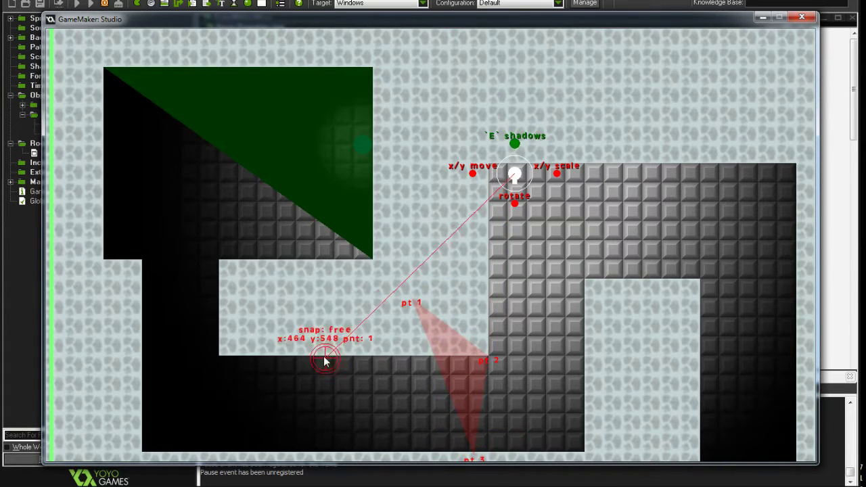
pyautogui.click(298, 330)
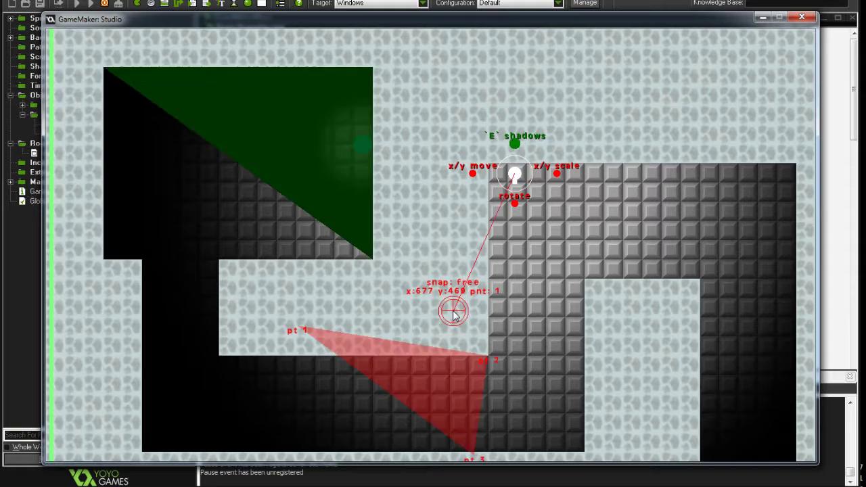
pyautogui.press('e')
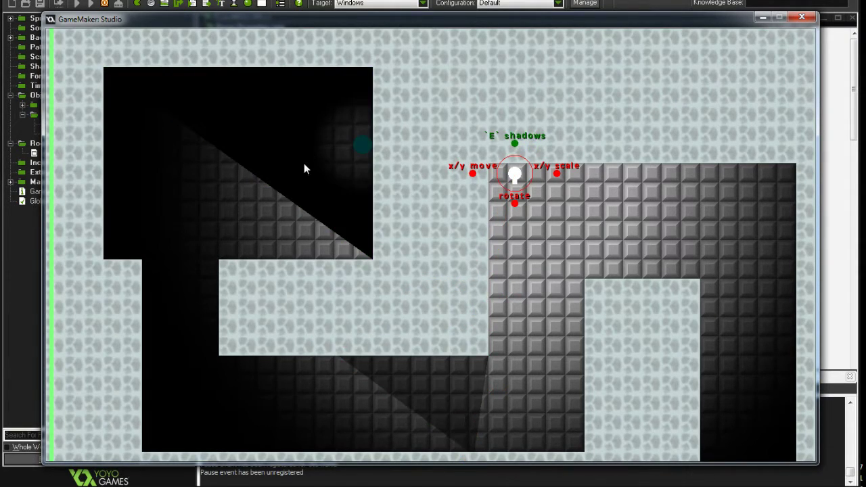
# Resume shadow editing and switch grid snapping through the vertical, horizontal and both modes
pyautogui.press('e')
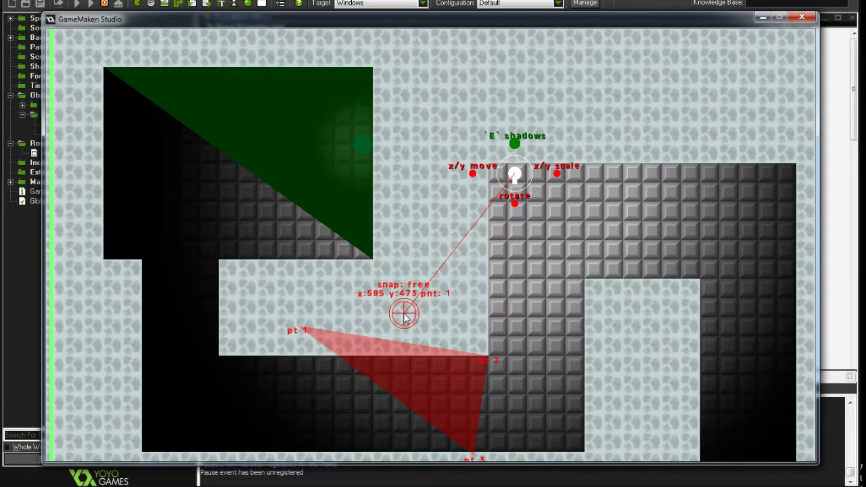
pyautogui.scroll(1, 413, 309)
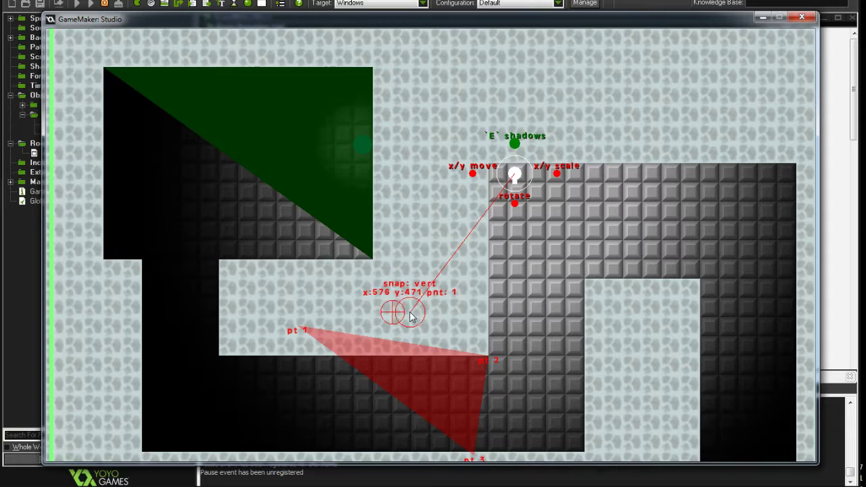
pyautogui.press('h')
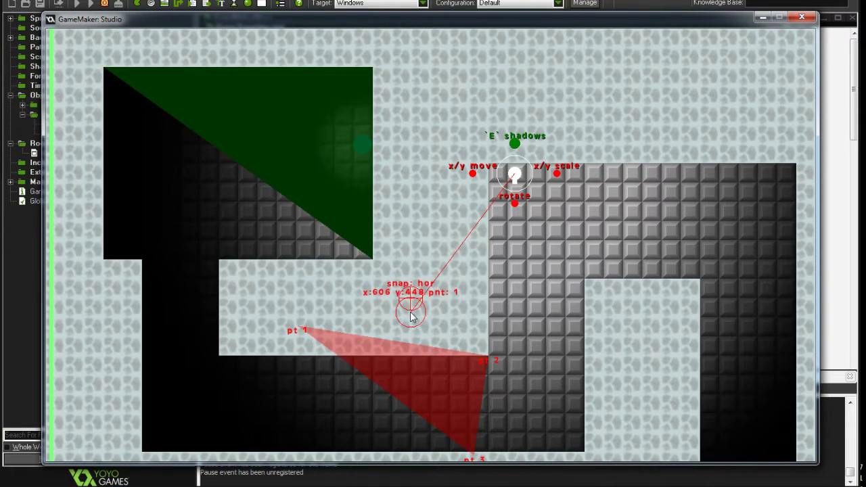
pyautogui.press('b')
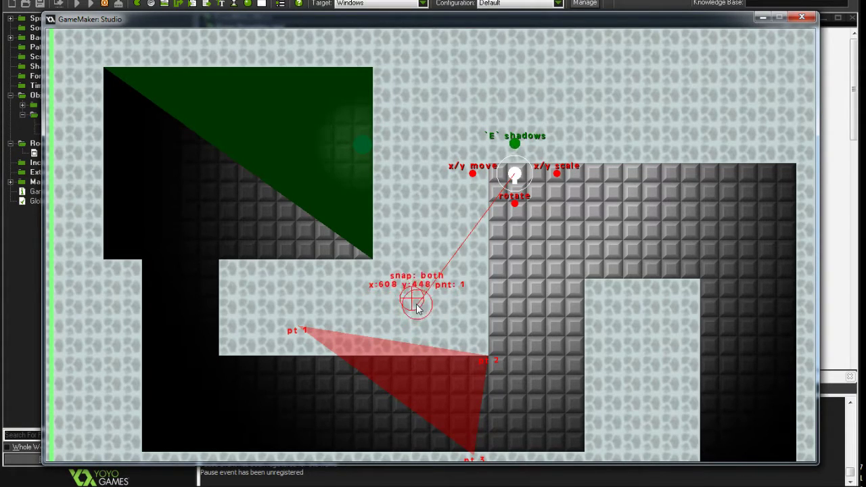
# Switch snapping to shadow points and on to mask points, and place point 1 on the upper-left chamber's lower-right corner
pyautogui.press('s')
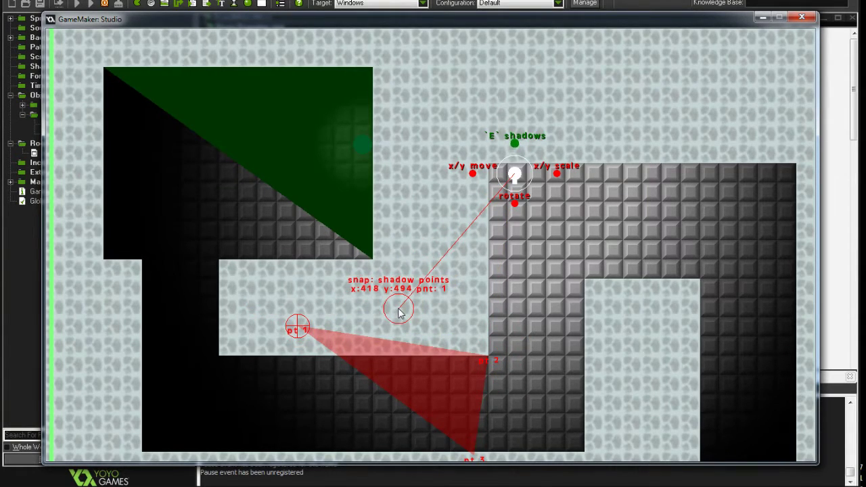
pyautogui.press('s')
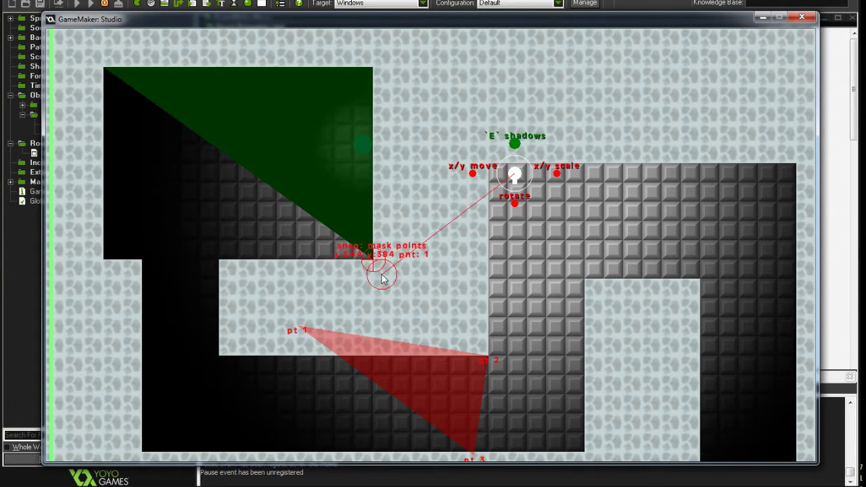
pyautogui.scroll(2, 399, 291)
pyautogui.scroll(-1, 389, 292)
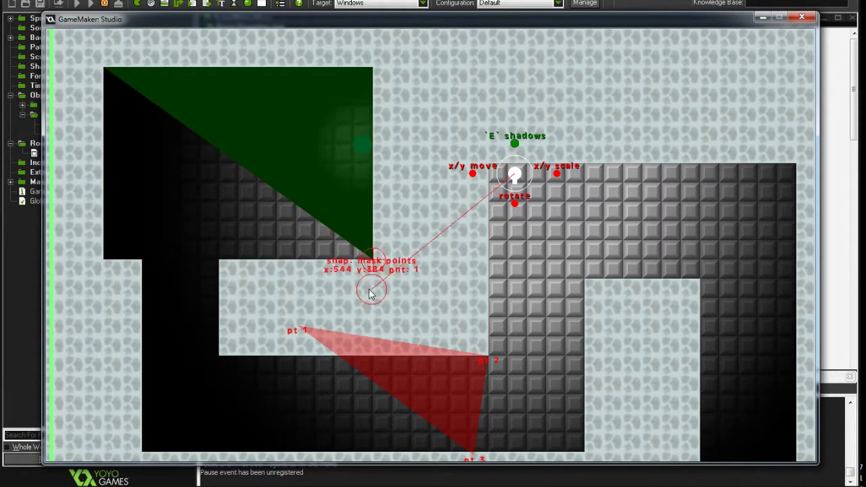
pyautogui.click(408, 219)
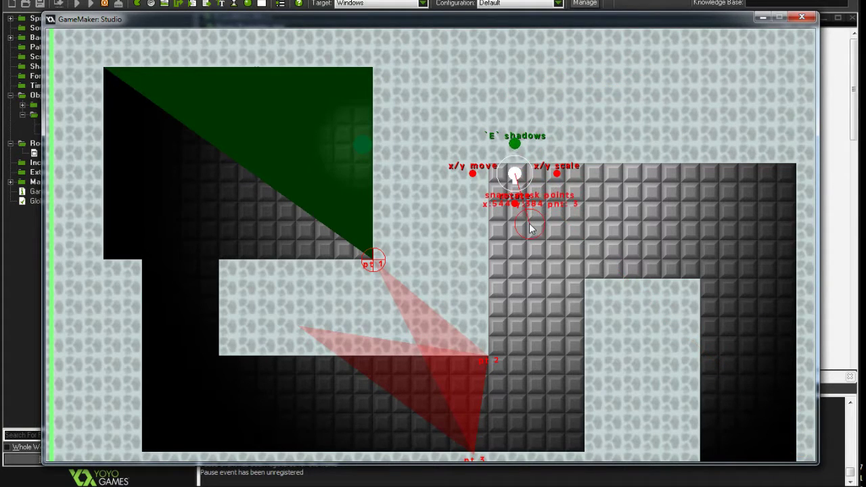
# Rerun the game and place a light in the upper-right corridor, scaled and rotated into a narrow beam slanting down-left
pyautogui.click(802, 16)
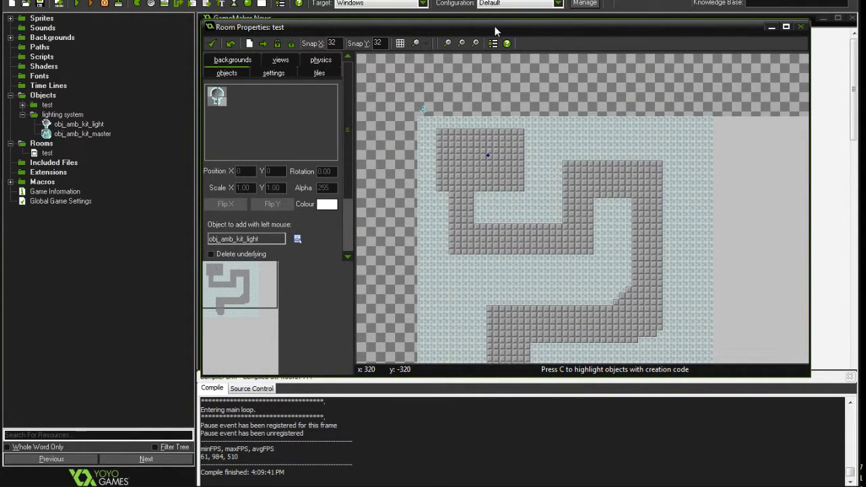
pyautogui.press('F5')
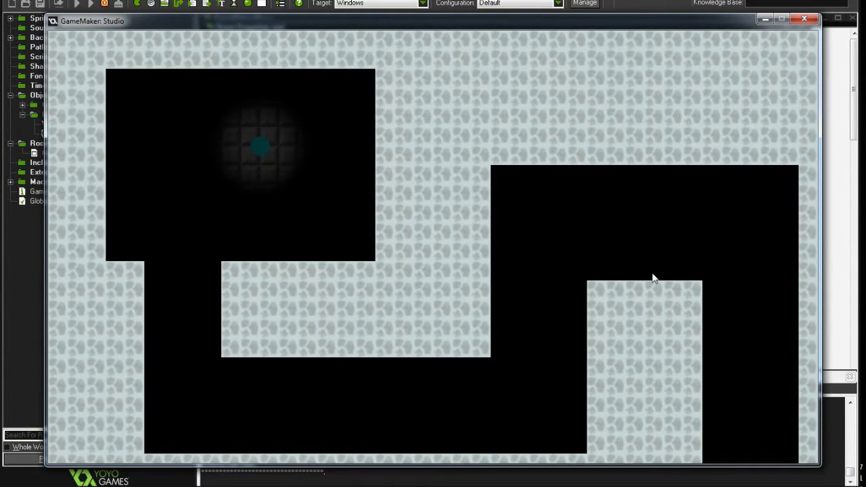
pyautogui.click(570, 204)
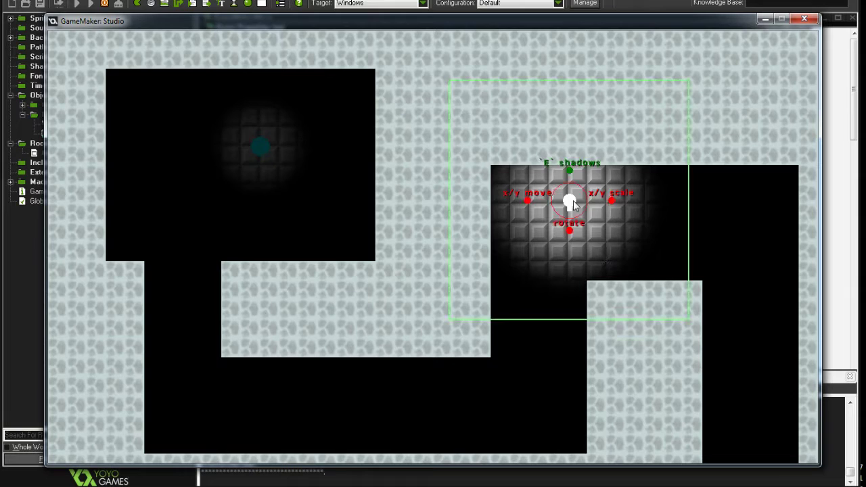
pyautogui.moveTo(612, 207); pyautogui.dragTo(588, 423)
pyautogui.moveTo(572, 230); pyautogui.dragTo(579, 431)
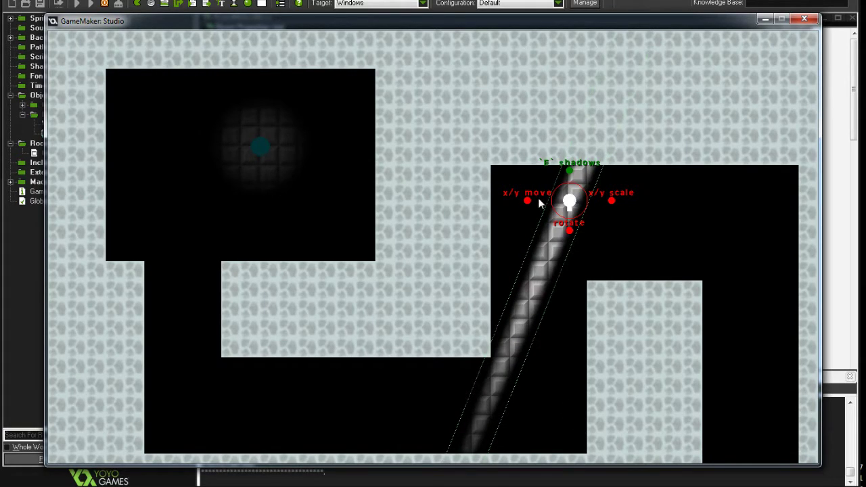
# Duplicate the beam into four parallel lights spread across the upper-right corridor, and dim the third one
pyautogui.moveTo(529, 200); pyautogui.dragTo(598, 203)
pyautogui.hotkey('ctrl', 'd')
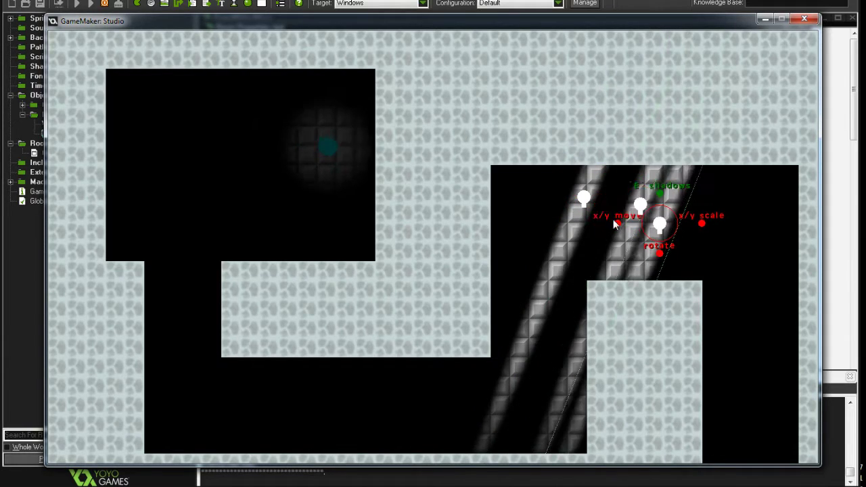
pyautogui.moveTo(616, 225); pyautogui.dragTo(708, 211)
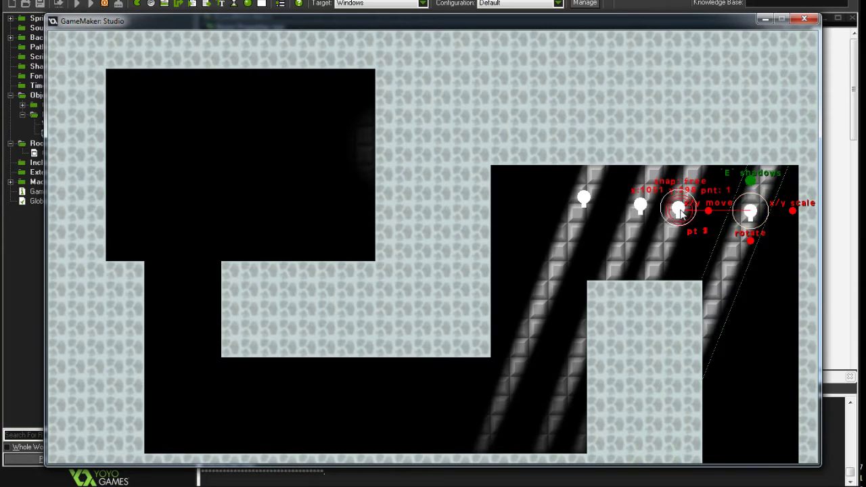
pyautogui.click(681, 212)
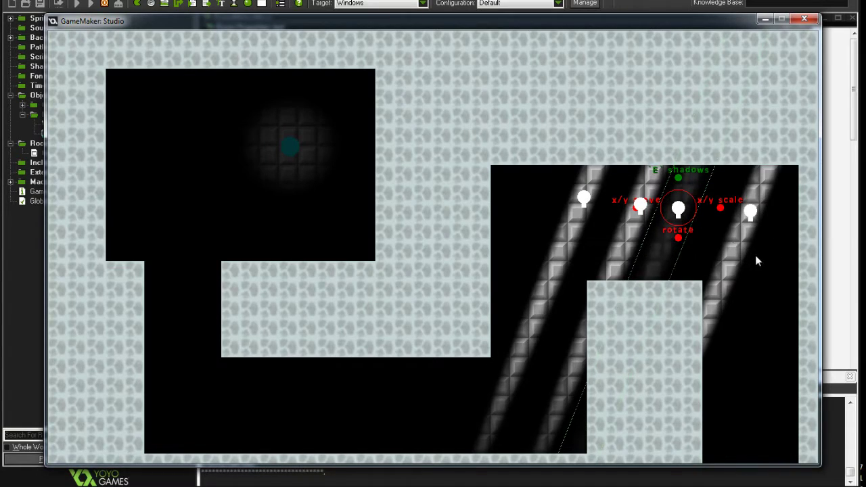
# Dim the first and fourth beams in the upper-right corridor
pyautogui.click(583, 215)
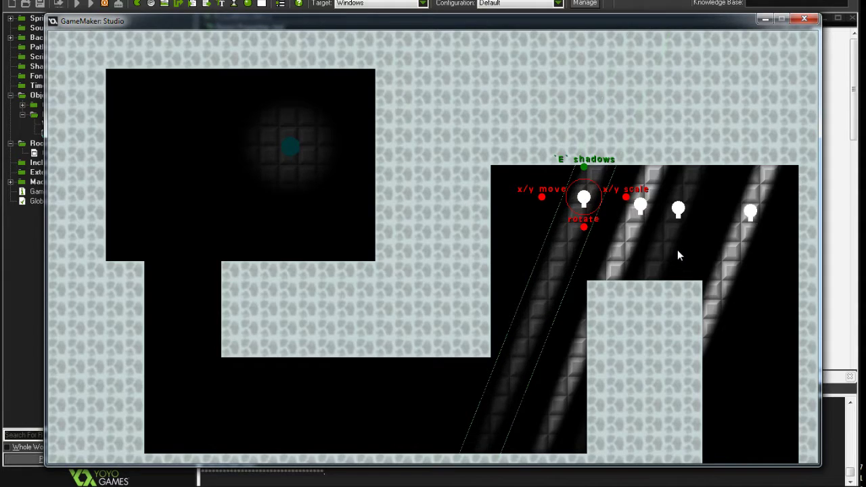
pyautogui.click(751, 212)
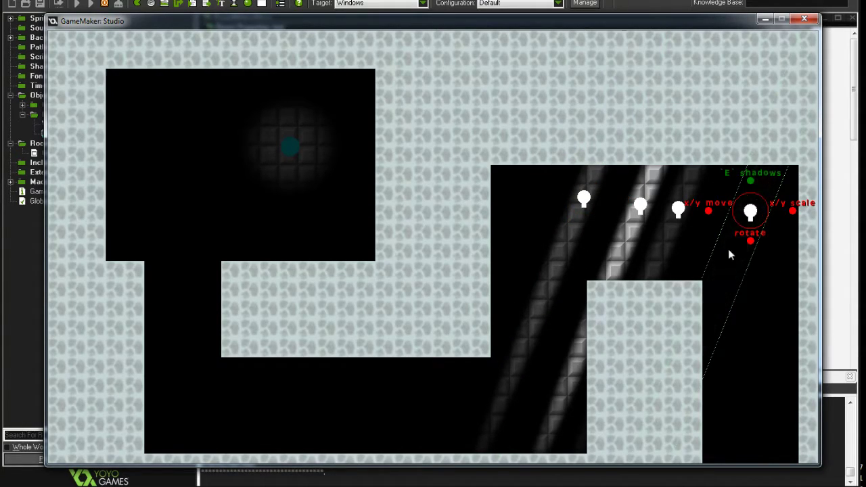
pyautogui.click(648, 247)
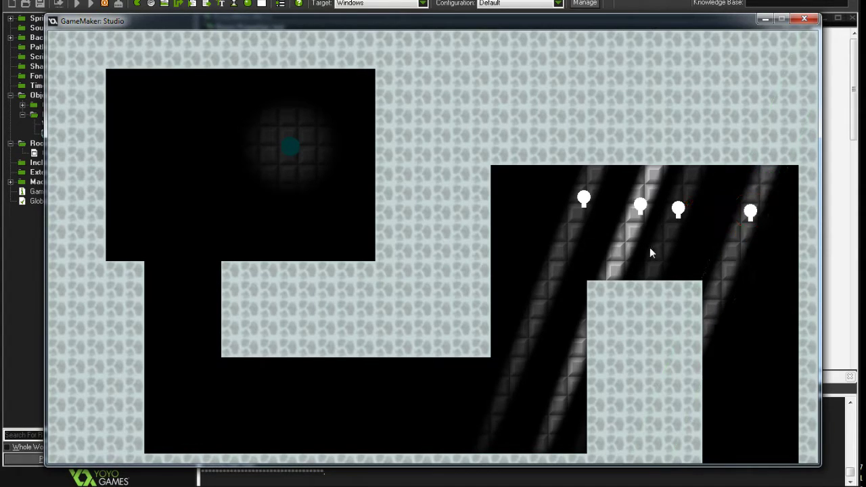
# Place a wide light over the upper-right corridor, scaled to about 1.96 by 1.32, and dim its light value to about 0.34
pyautogui.click(701, 240)
pyautogui.click(700, 241)
pyautogui.moveTo(657, 239); pyautogui.dragTo(756, 320)
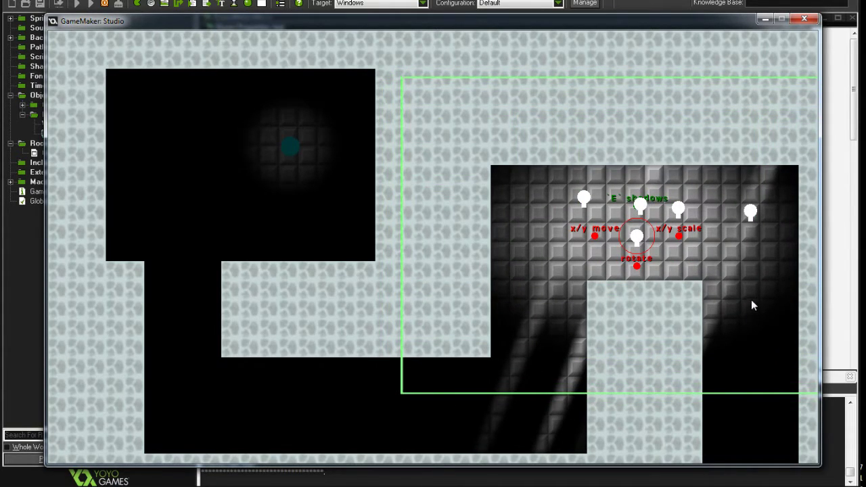
pyautogui.press('5')
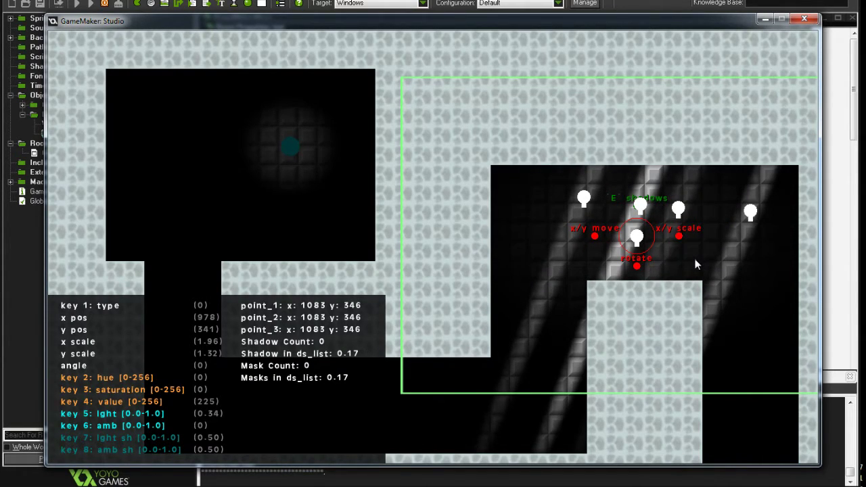
pyautogui.press('q')
pyautogui.press('q')
pyautogui.press('e')
pyautogui.press('e')
pyautogui.click(705, 268)
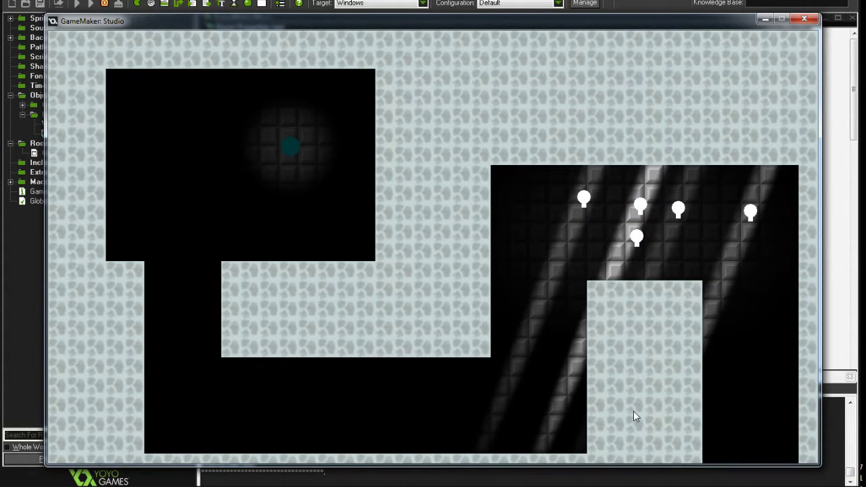
# Duplicate the corridor's leftmost beam into four parallel lights across the upper-left chamber, and delete the rightmost copy
pyautogui.click(584, 198)
pyautogui.hotkey('ctrl', 'd')
pyautogui.moveTo(563, 216); pyautogui.dragTo(296, 198)
pyautogui.hotkey('ctrl', 'd')
pyautogui.click(281, 183)
pyautogui.click(282, 186)
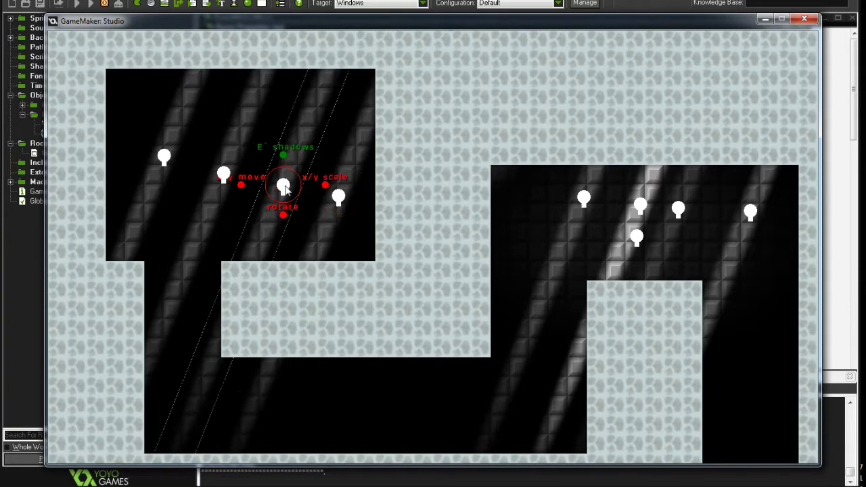
pyautogui.click(340, 196)
pyautogui.press('Delete')
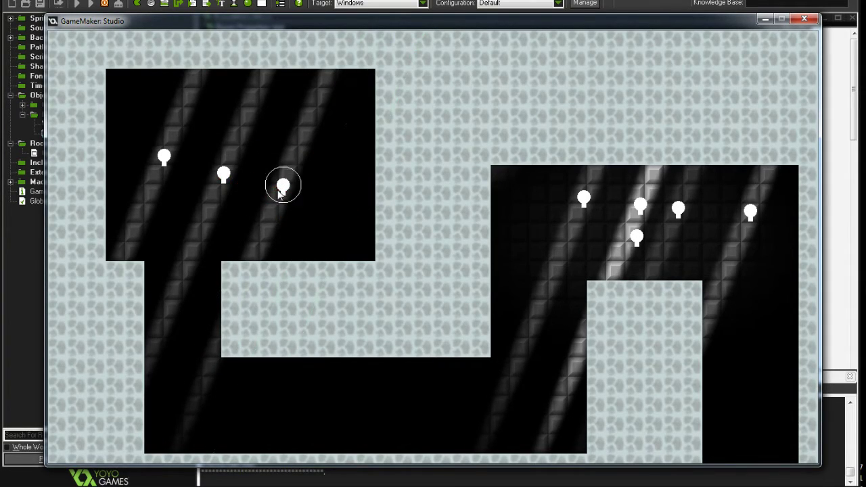
# Draw a triangular shadow for the third chamber beam, from the passage's lower-left corner to the inner wall corner and the lower corridor's floor
pyautogui.click(279, 190)
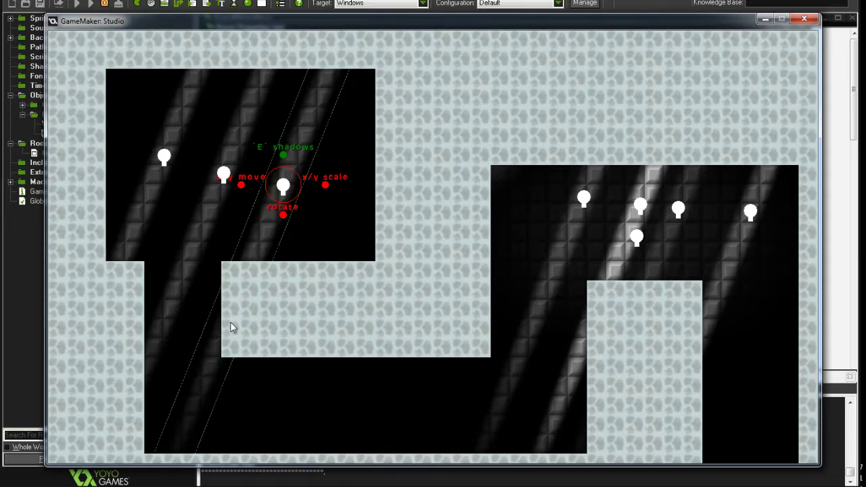
pyautogui.press('e')
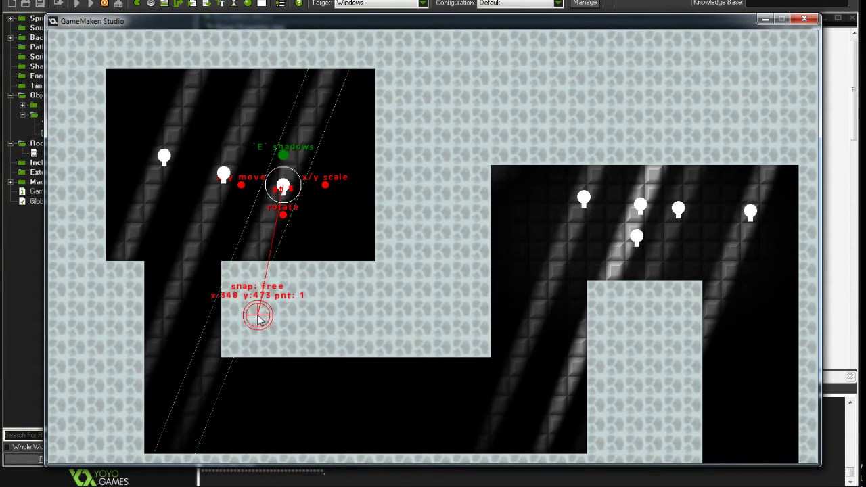
pyautogui.click(131, 465)
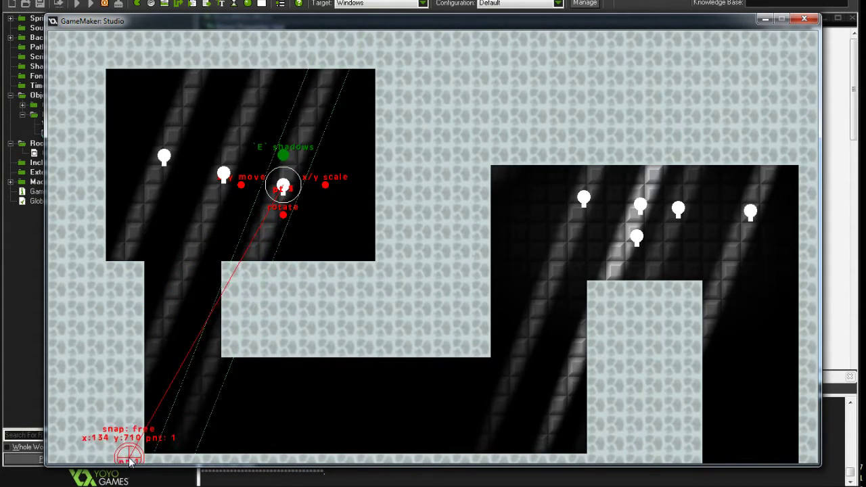
pyautogui.click(233, 268)
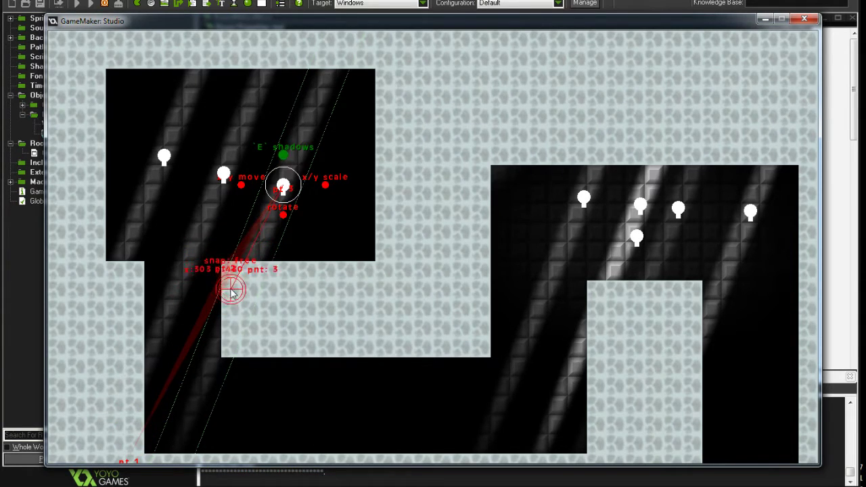
pyautogui.click(318, 465)
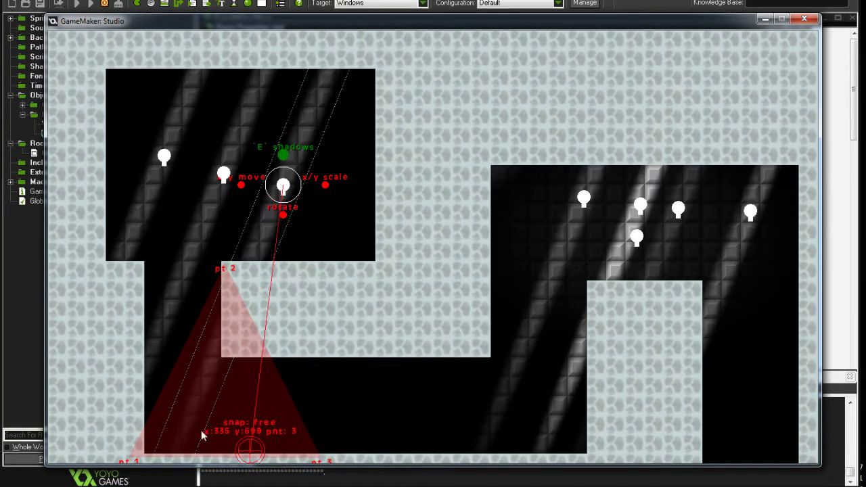
pyautogui.press('e')
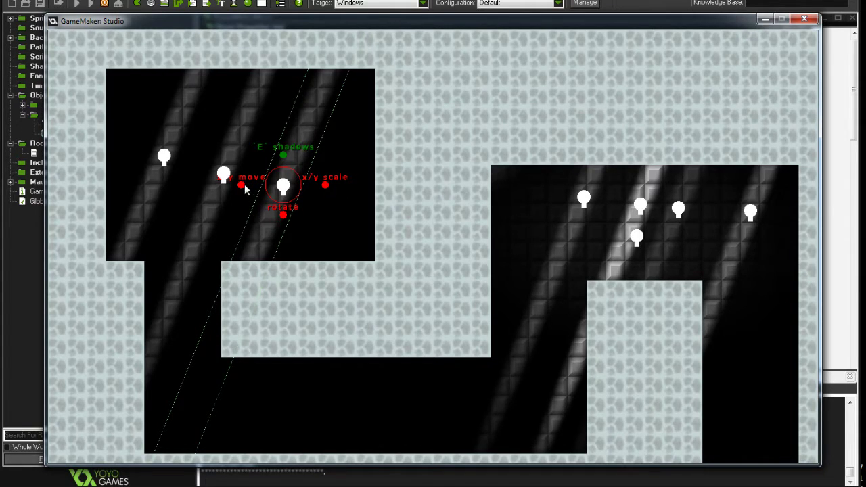
# Duplicate the third beam to the chamber's right side and add a second shadow triangle to the copy, reaching the lower corridor's floor
pyautogui.moveTo(245, 190); pyautogui.dragTo(312, 212)
pyautogui.press('e')
pyautogui.press('e')
pyautogui.moveTo(286, 344); pyautogui.dragTo(326, 476)
pyautogui.moveTo(306, 318); pyautogui.dragTo(377, 322)
pyautogui.moveTo(259, 371); pyautogui.dragTo(219, 329)
pyautogui.press('e')
pyautogui.press('e')
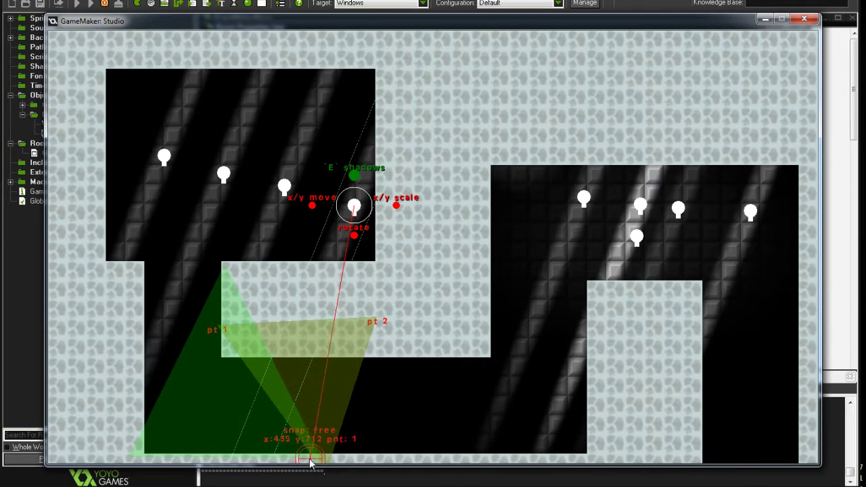
pyautogui.press('e')
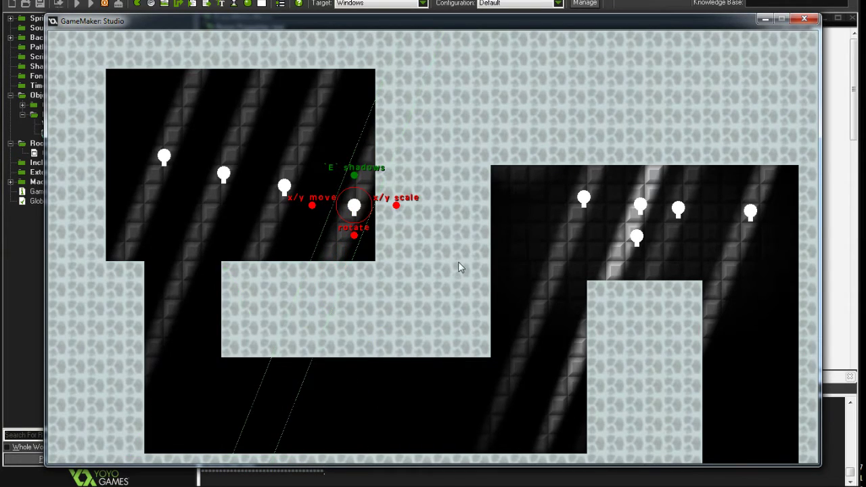
# Adjust the brightness of the rightmost chamber beam down, up and down again
pyautogui.click(394, 222)
pyautogui.click(356, 205)
pyautogui.scroll(-3, 420, 205)
pyautogui.scroll(5, 444, 209)
pyautogui.scroll(-4, 453, 209)
pyautogui.click(420, 207)
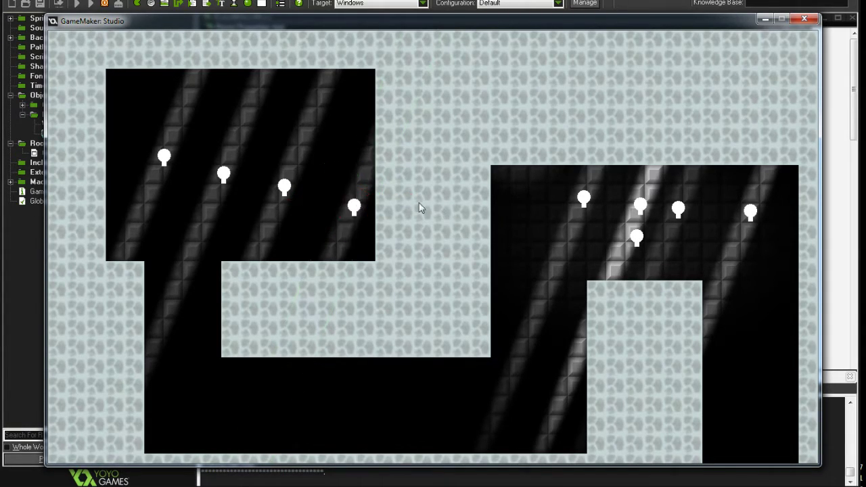
# Turn the third chamber beam bright pale cyan, brighten the second beam and dim the leftmost one
pyautogui.click(283, 191)
pyautogui.scroll(5, 409, 192)
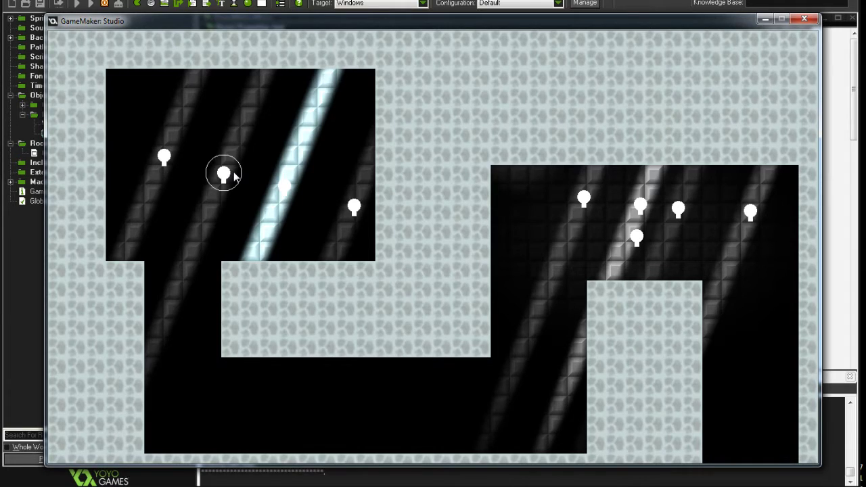
pyautogui.click(235, 176)
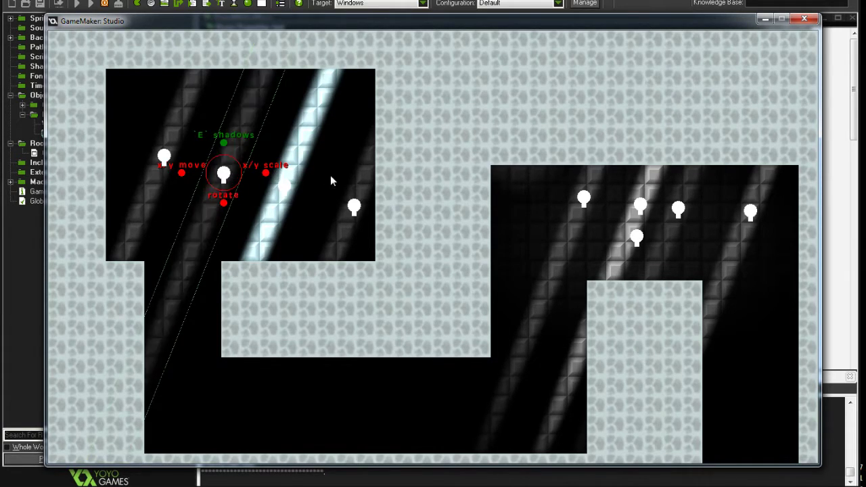
pyautogui.moveTo(361, 174); pyautogui.dragTo(353, 173)
pyautogui.click(169, 159)
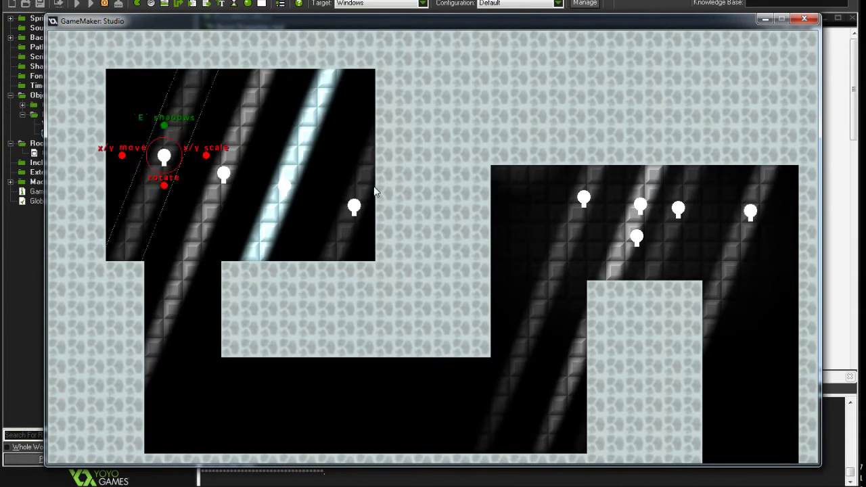
pyautogui.click(223, 174)
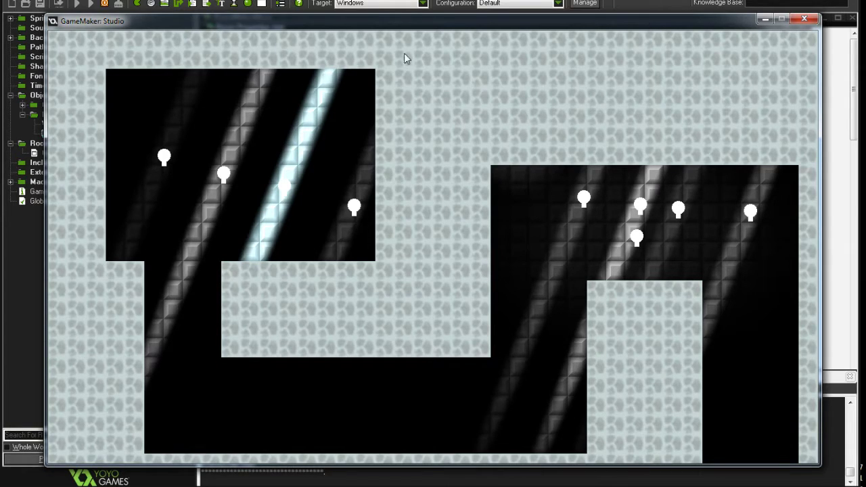
# Give the pale cyan beam the description note "ray 3"
pyautogui.click(285, 184)
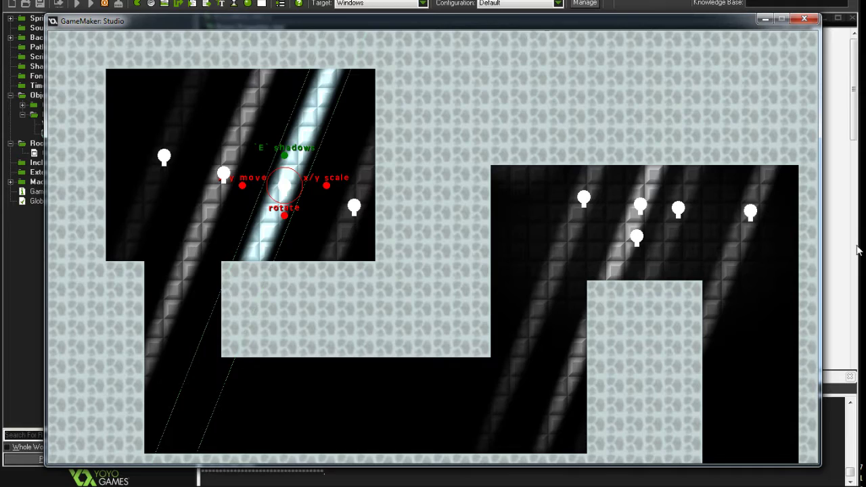
pyautogui.press('n')
pyautogui.hotkey('ctrl', 'a')
pyautogui.write('ray')
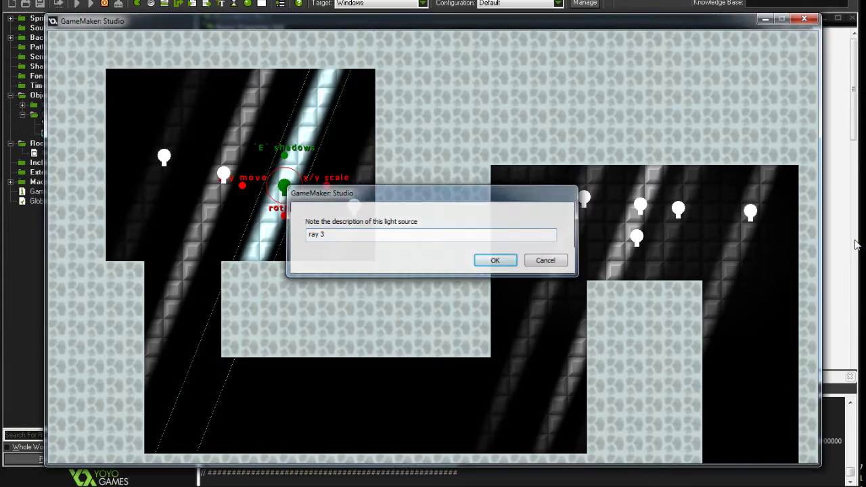
pyautogui.press('Return')
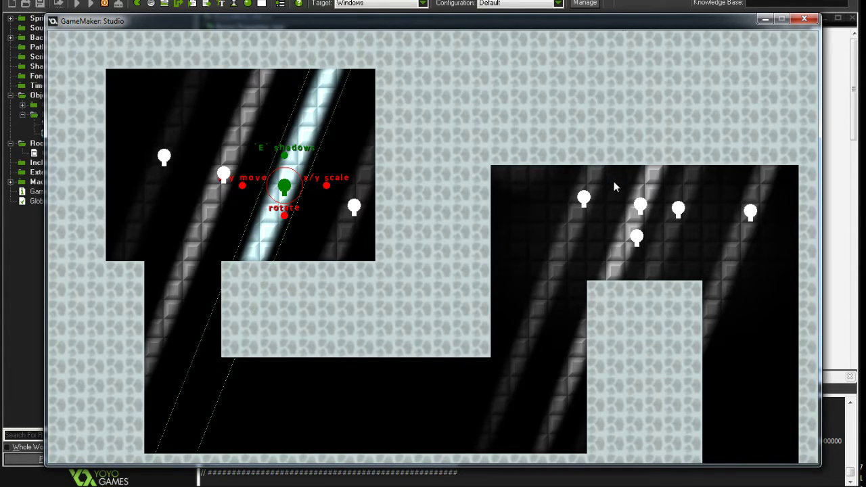
# Close the running game and select the generated lighting code starting at ds_grid_read(light_grid, in the compile output
pyautogui.moveTo(647, 22); pyautogui.dragTo(658, 0)
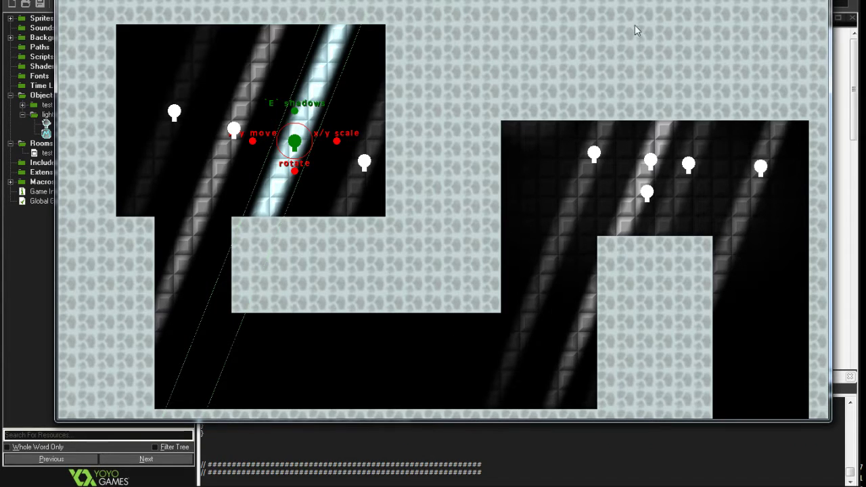
pyautogui.press('Escape')
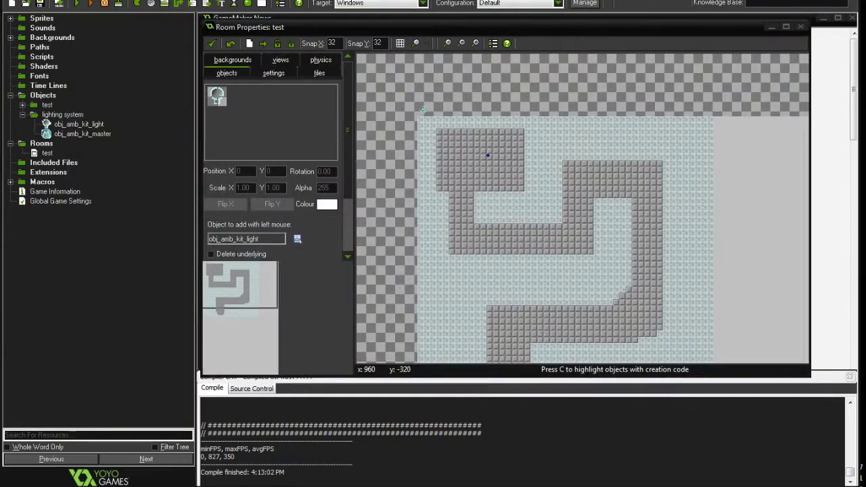
pyautogui.click(258, 429)
pyautogui.scroll(2, 260, 429)
pyautogui.scroll(5, 227, 457)
pyautogui.scroll(6, 228, 450)
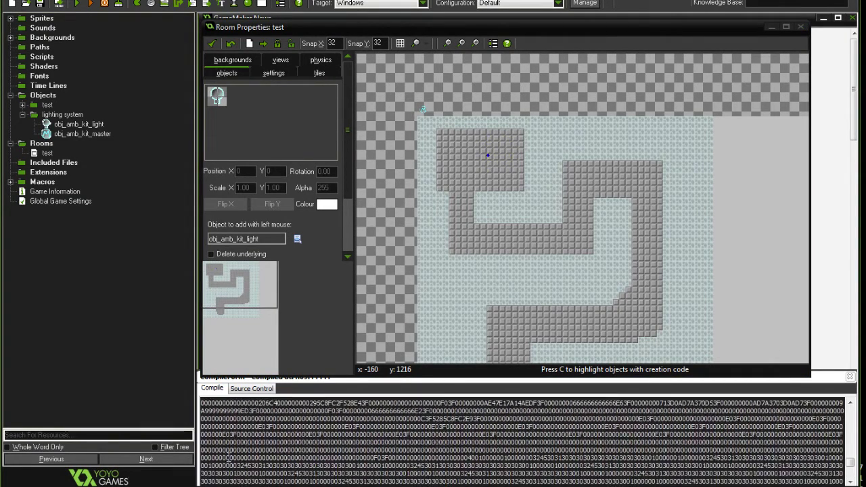
pyautogui.keyDown('shift'); pyautogui.click(226, 438); pyautogui.keyUp('shift')
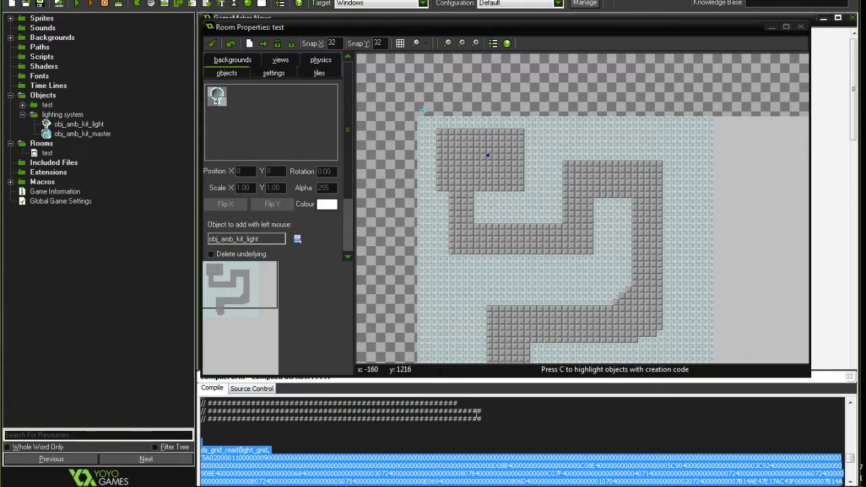
# Check the generated code through its created_light assignments to the closing comment lines, and reselect it from ds_grid_read(light_grid,
pyautogui.scroll(-10, 480, 416)
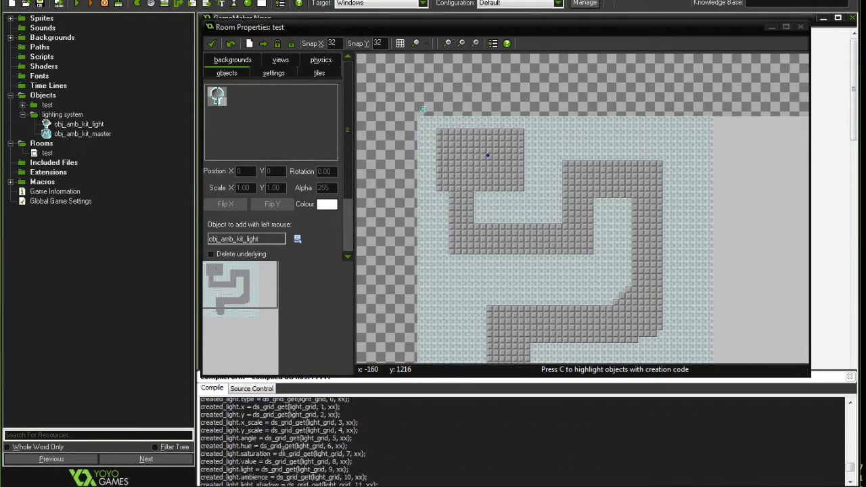
pyautogui.scroll(-3, 284, 452)
pyautogui.moveTo(201, 421); pyautogui.dragTo(485, 437)
pyautogui.click(283, 421)
pyautogui.scroll(10, 268, 433)
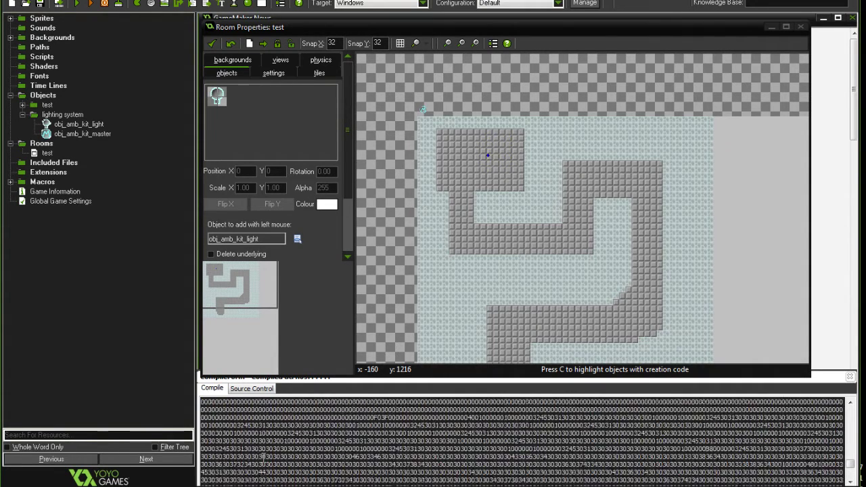
pyautogui.scroll(-5, 263, 458)
pyautogui.scroll(-4, 252, 460)
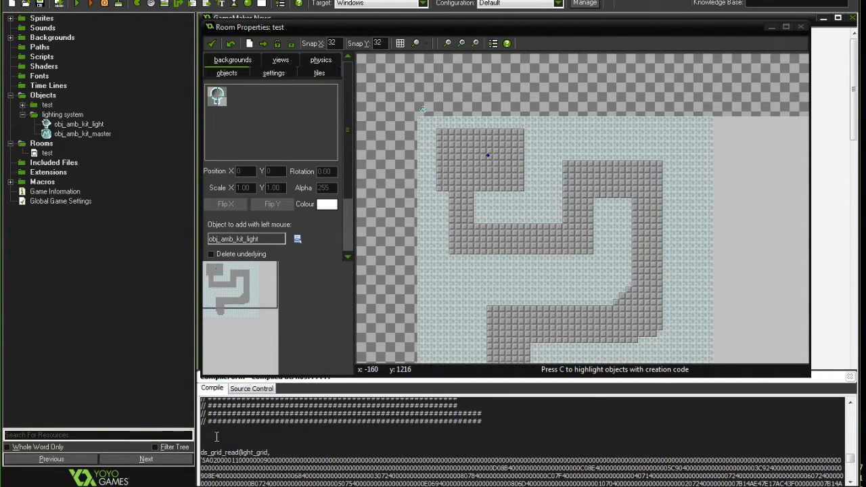
pyautogui.tripleClick(220, 452)
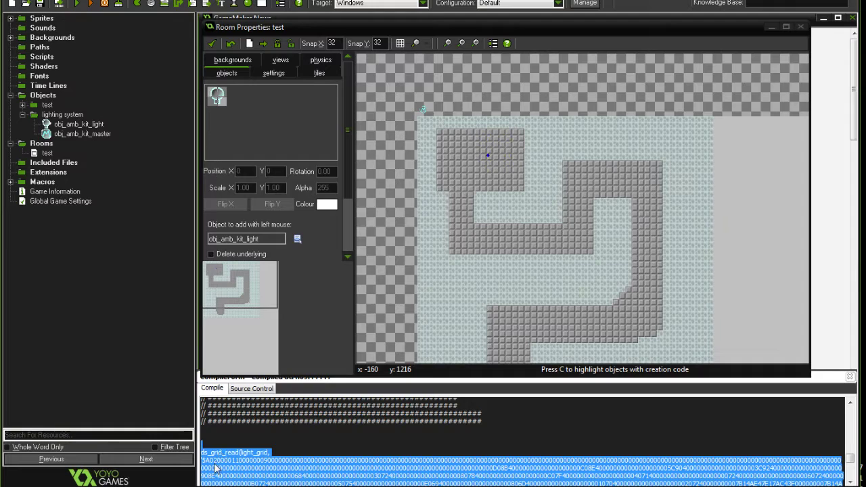
# Test-run the room before adding the lighting code, and paste the generated code into the obj_amb_kit_master instance's creation code
pyautogui.press('F5')
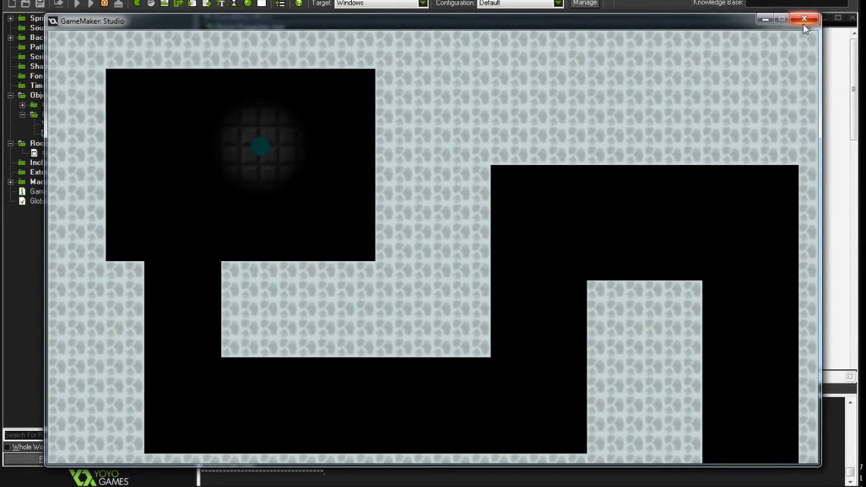
pyautogui.click(804, 20)
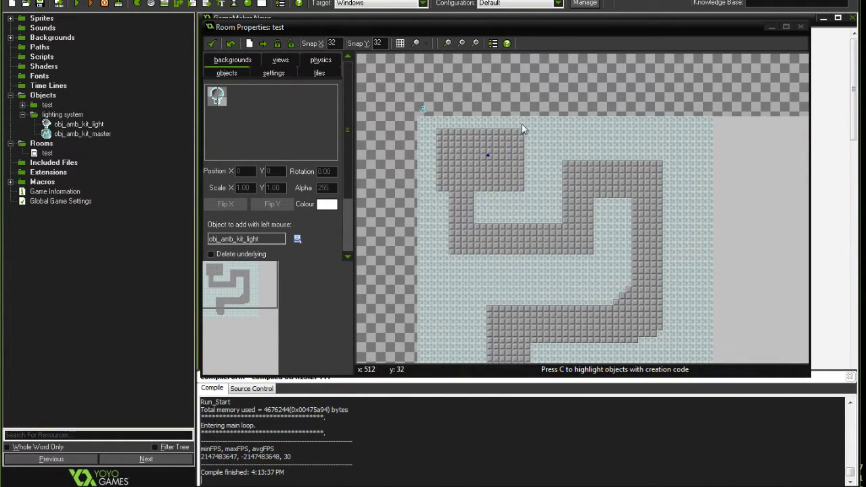
pyautogui.rightClick(423, 110)
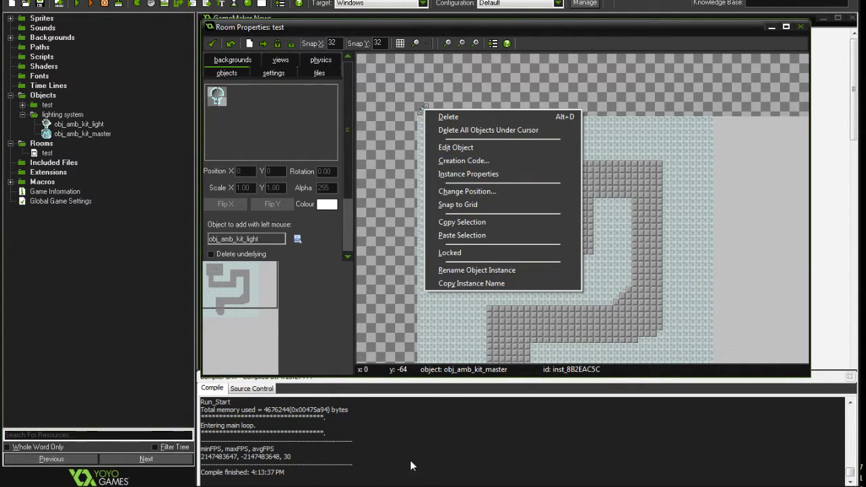
pyautogui.click(488, 161)
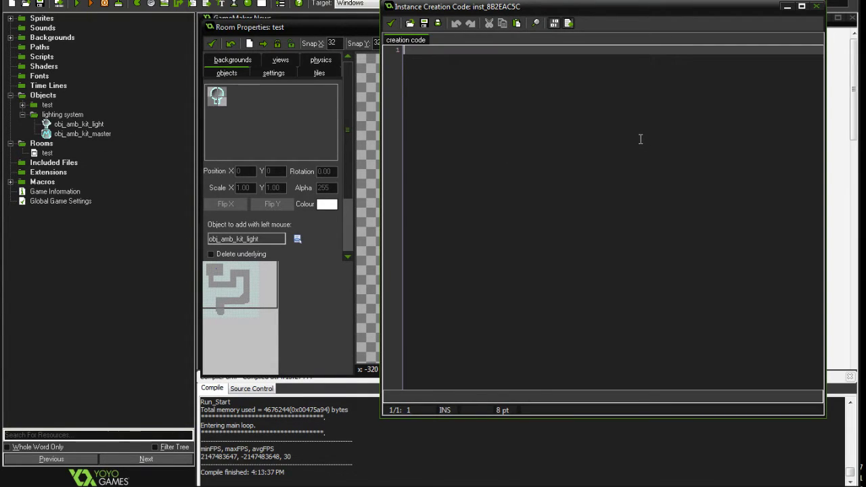
pyautogui.hotkey('ctrl', 'v')
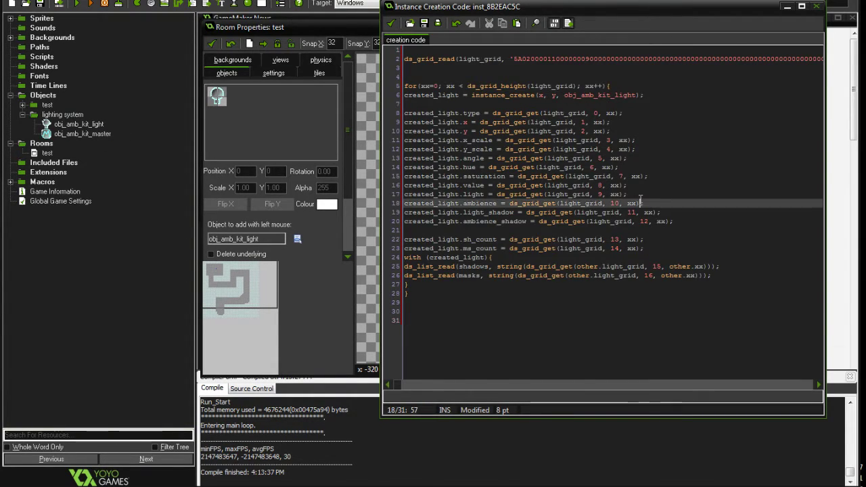
pyautogui.click(638, 203)
# Run the game and outline a three-point shadow over the lower part of the second chamber's bright beam where it passes the wall block
pyautogui.press('F5')
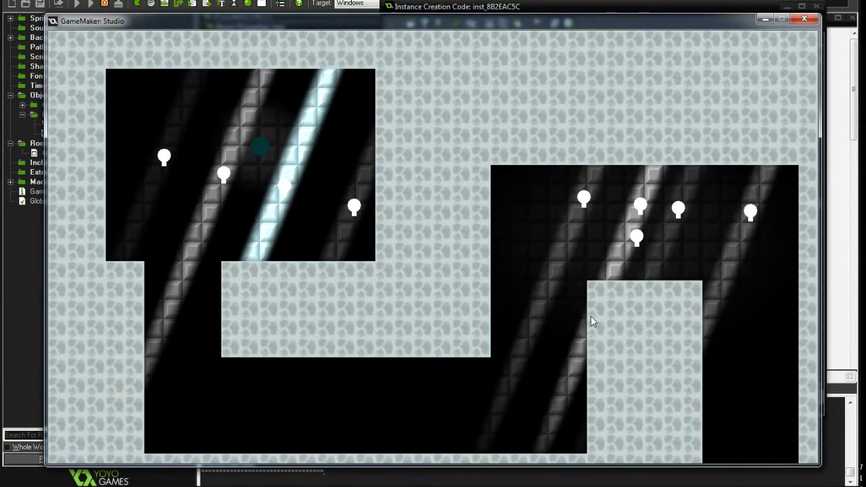
pyautogui.click(636, 238)
pyautogui.click(641, 205)
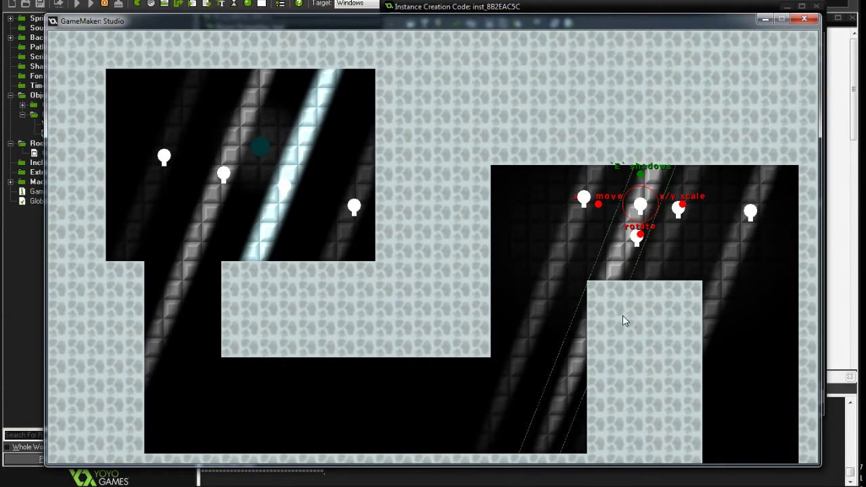
pyautogui.press('e')
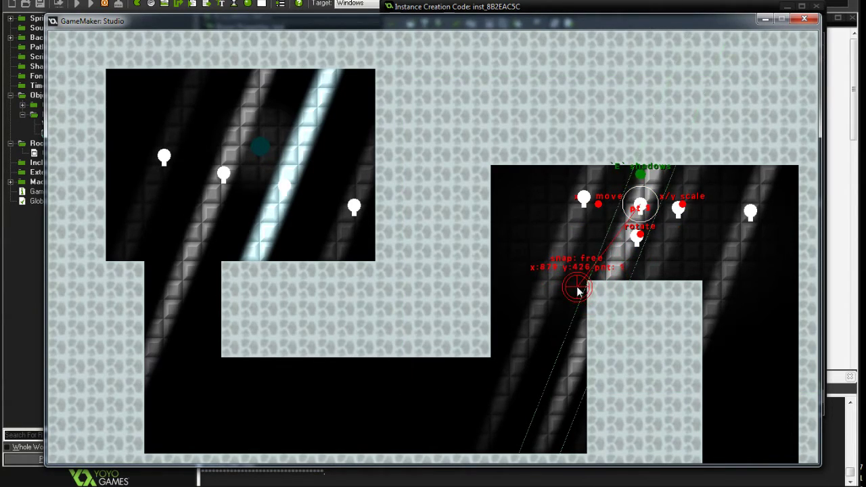
pyautogui.click(578, 291)
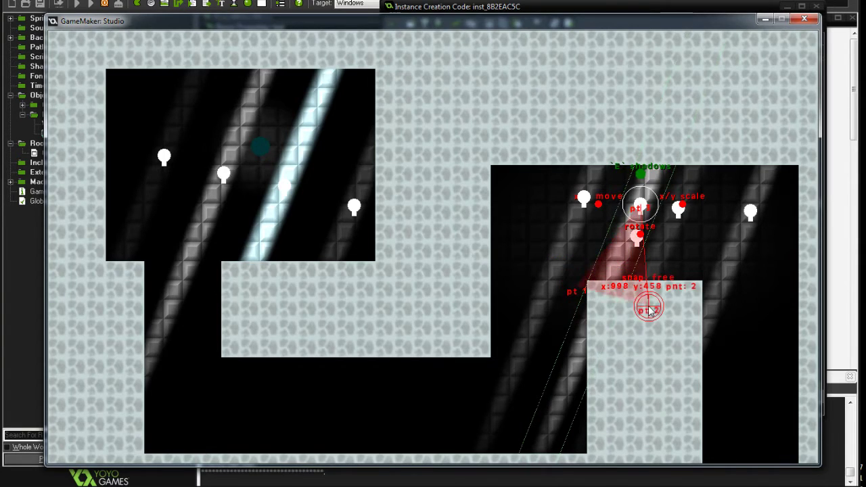
pyautogui.click(682, 318)
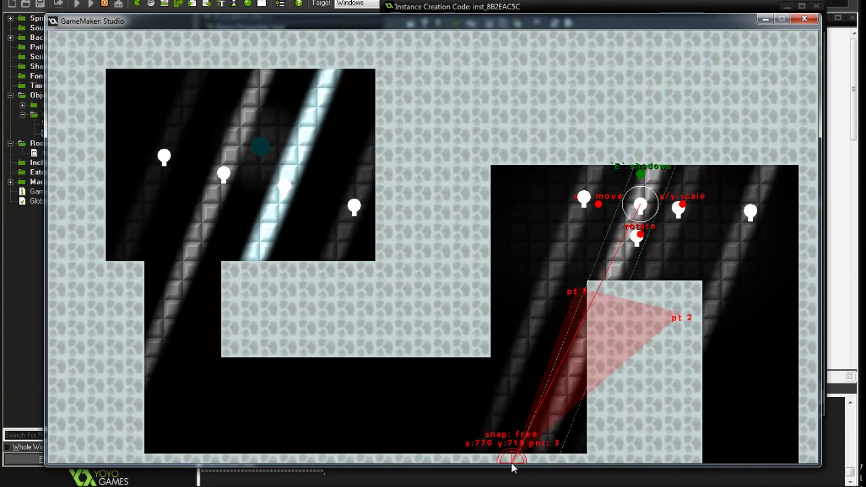
pyautogui.click(514, 464)
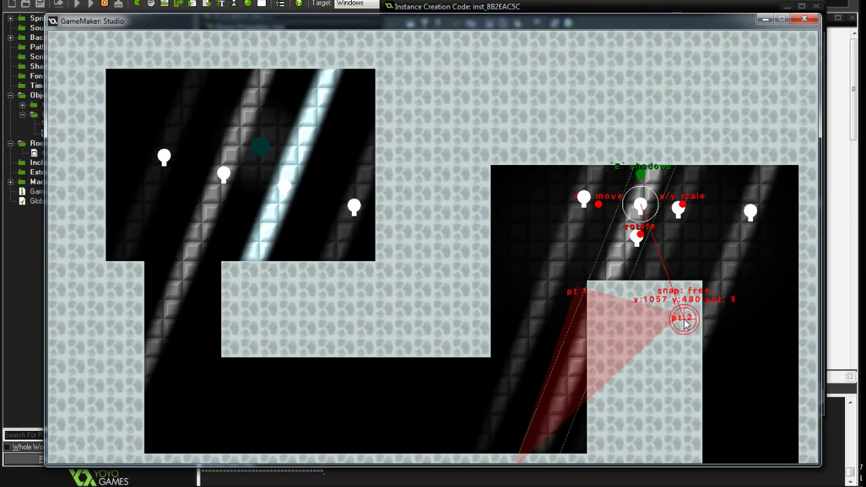
# Move the shadow's second point down into the wall block and its first point to the block's upper corner, and save the shadow
pyautogui.scroll(-1, 686, 327)
pyautogui.moveTo(635, 452); pyautogui.dragTo(646, 461)
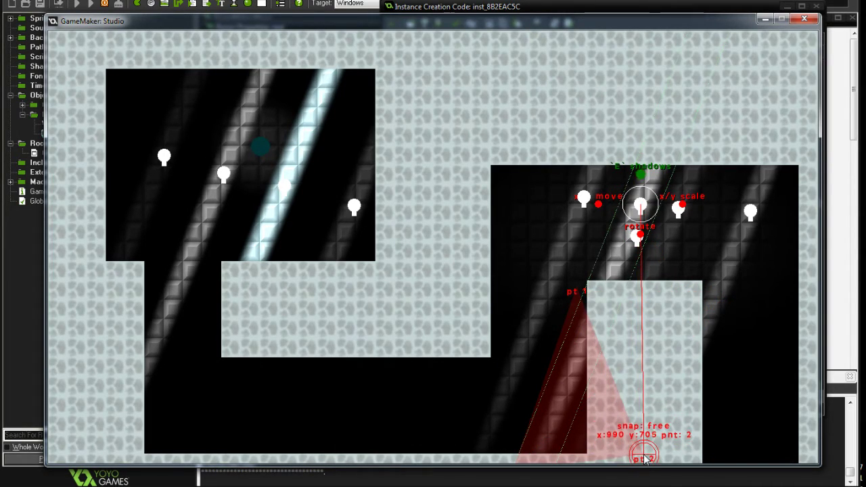
pyautogui.click(584, 289)
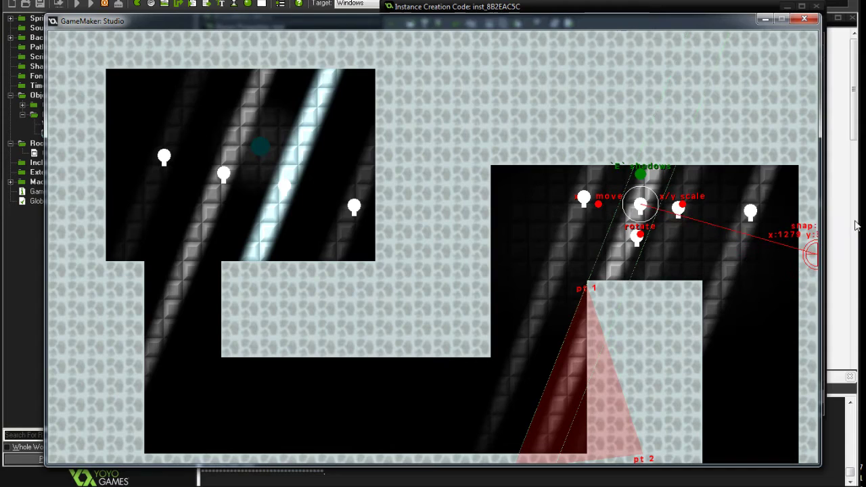
pyautogui.press('e')
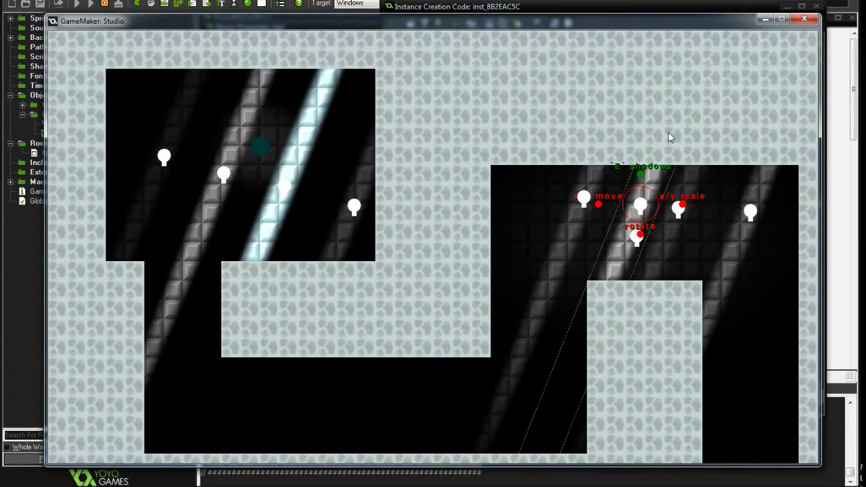
# Close the game and replace the master instance's creation code with the newly generated lighting code, starting at ds_grid_read(light_grid,
pyautogui.click(805, 20)
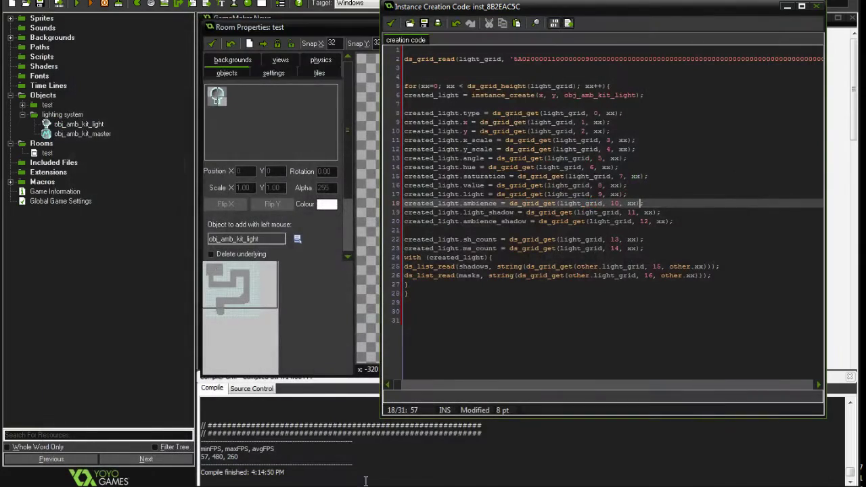
pyautogui.scroll(1, 255, 445)
pyautogui.scroll(10, 245, 440)
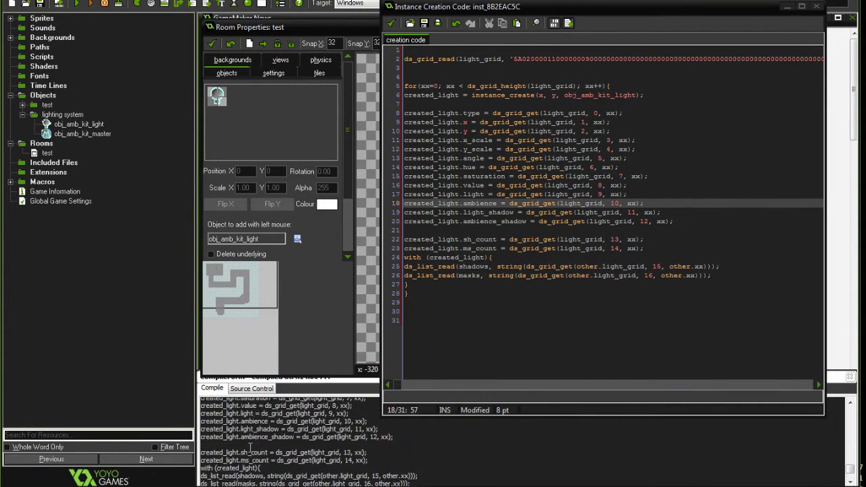
pyautogui.scroll(6, 242, 443)
pyautogui.keyDown('shift'); pyautogui.click(231, 423); pyautogui.keyUp('shift')
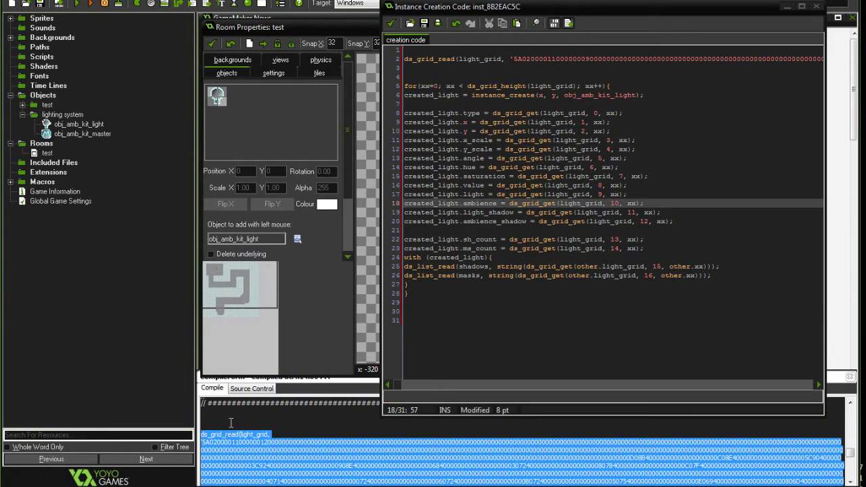
pyautogui.hotkey('ctrl', 'c')
pyautogui.click(586, 300)
pyautogui.hotkey('ctrl', 'a')
pyautogui.hotkey('ctrl', 'v')
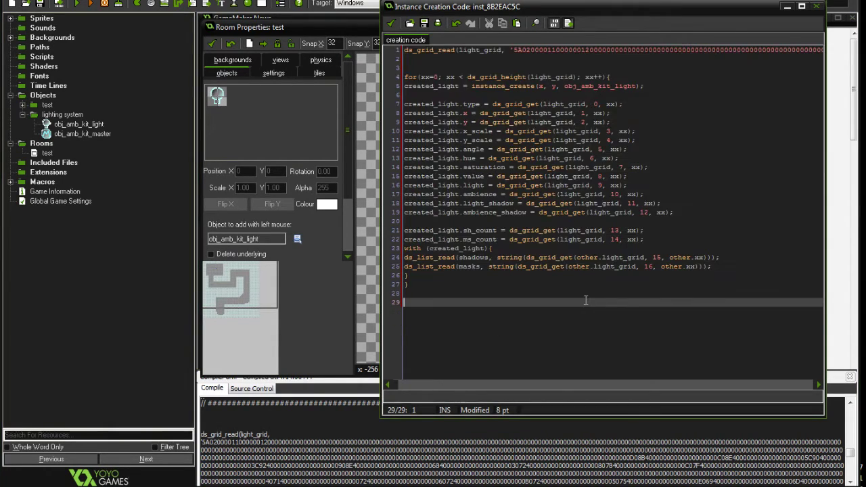
# Run the game with the updated lighting, select the second chamber's leftmost beam and cycle through its info menus
pyautogui.press('F5')
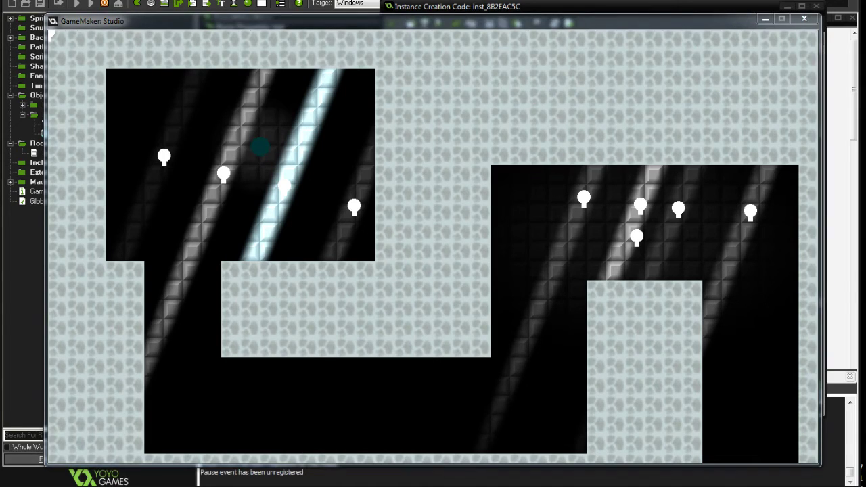
pyautogui.click(584, 197)
pyautogui.press('q')
pyautogui.press('q')
pyautogui.press('q')
pyautogui.press('q')
pyautogui.press('q')
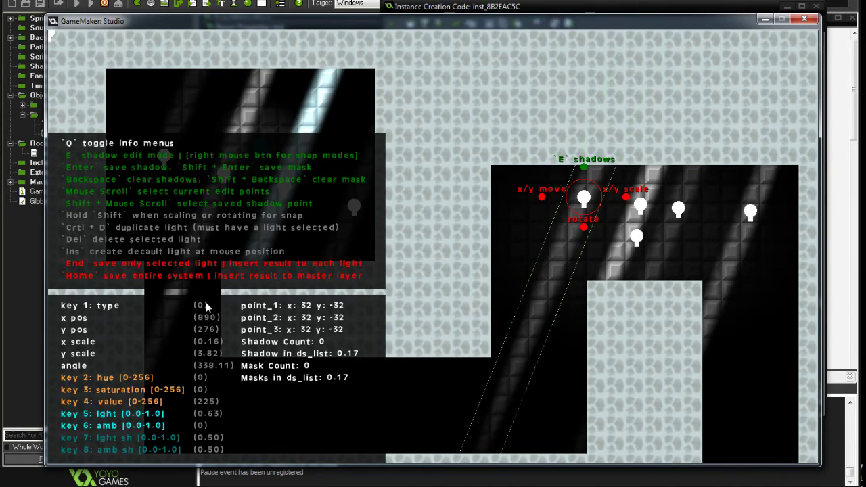
pyautogui.press('q')
pyautogui.press('q')
pyautogui.press('q')
pyautogui.press('q')
pyautogui.press('q')
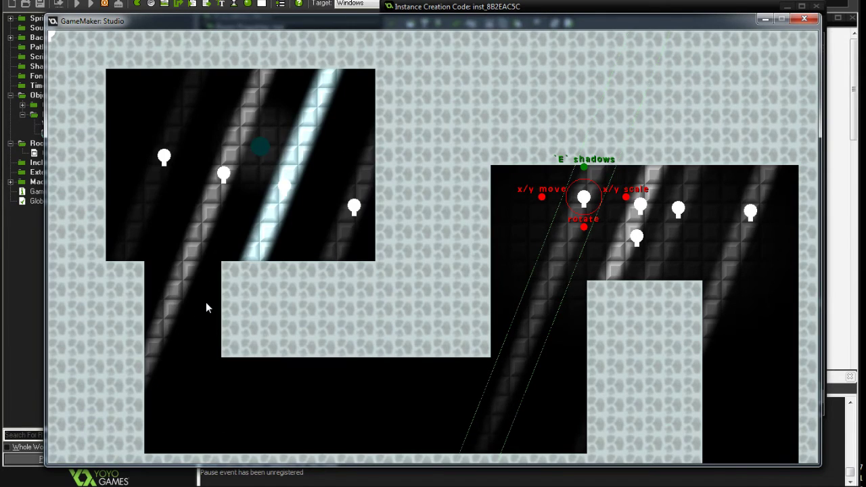